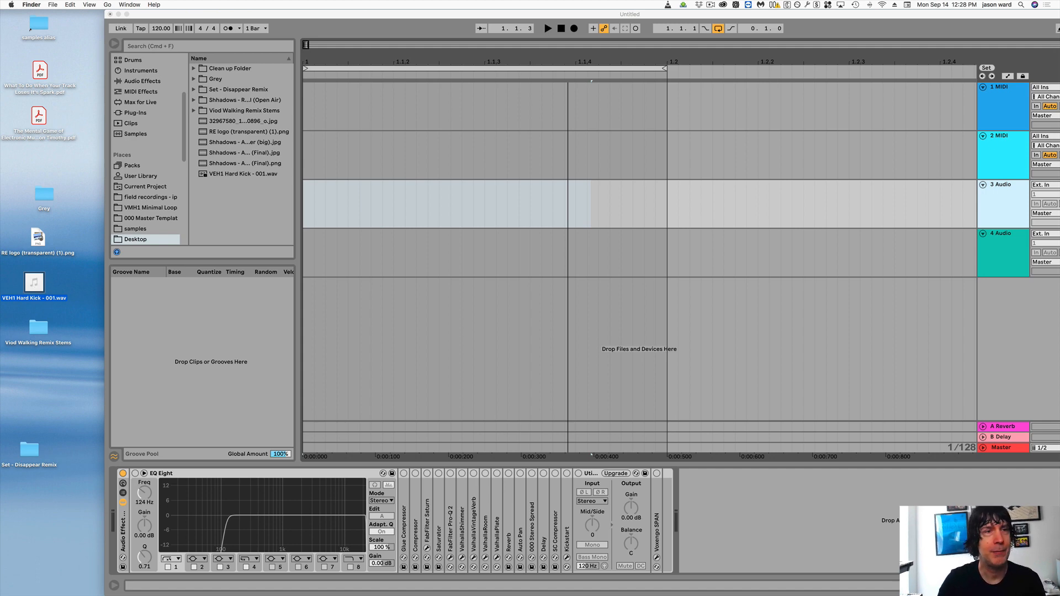
# - Preview the VEH1 Hard Kick - 001.wav sample on the desktop twice with Quick Look
pyautogui.press('space')
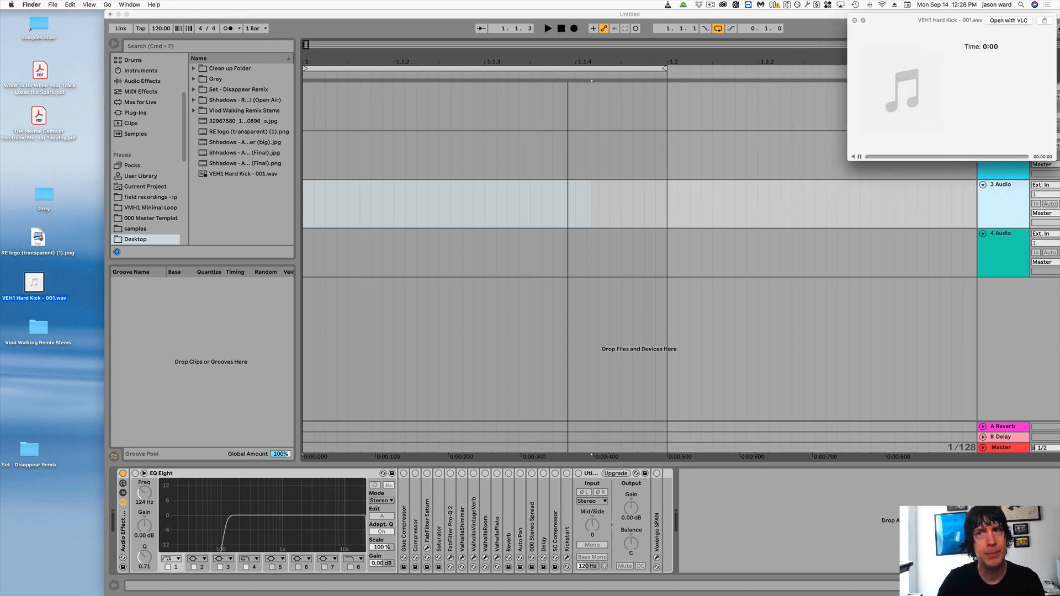
pyautogui.press('space')
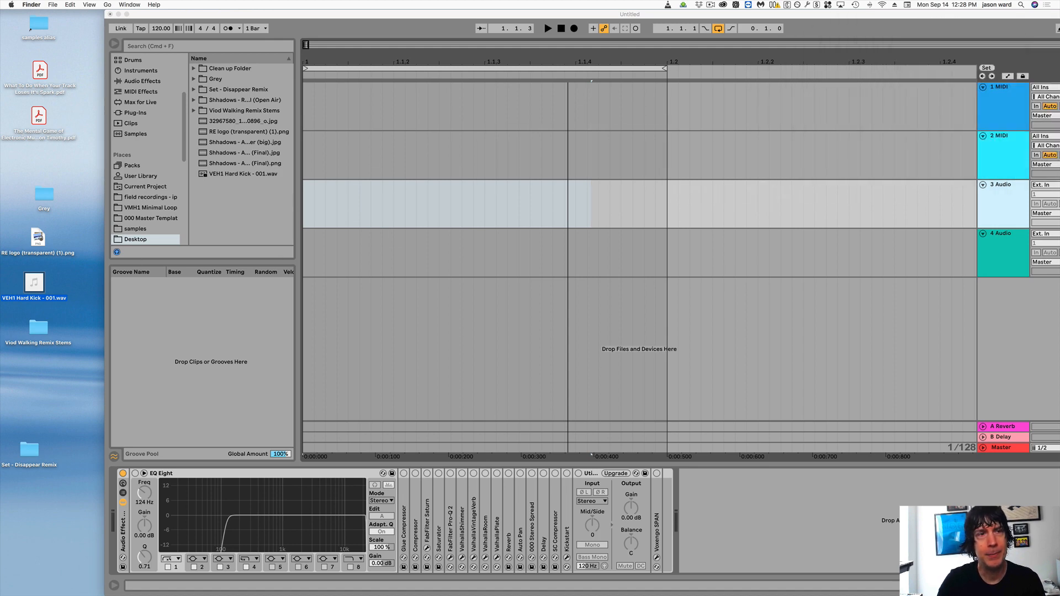
pyautogui.press('space')
pyautogui.press('space')
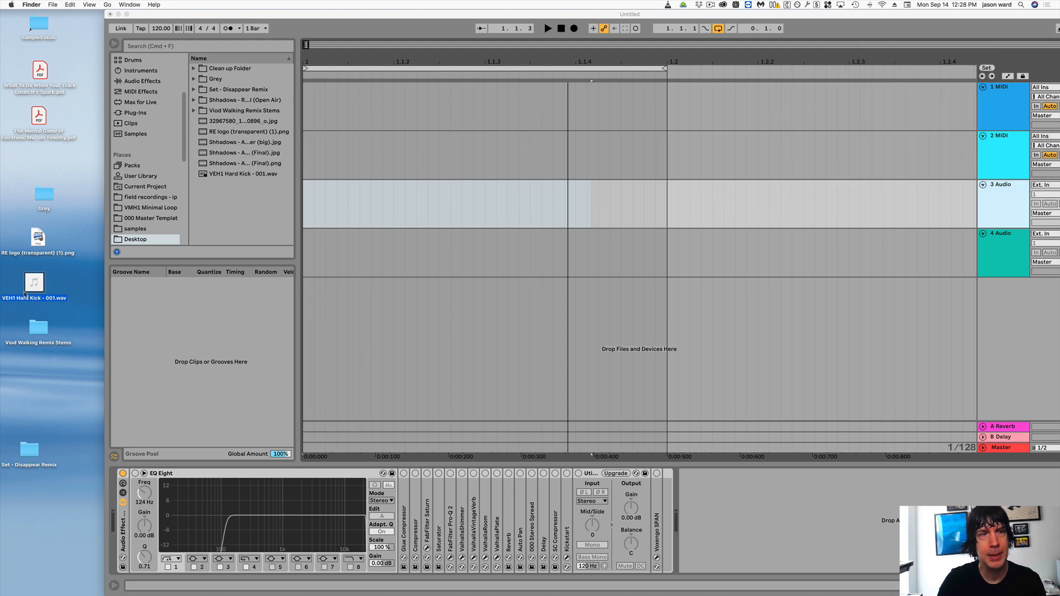
# - Open VEH1 Hard Kick - 001.wav from the desktop in VLC and bring the player's playlist window forward
pyautogui.rightClick(34, 283)
pyautogui.moveTo(60, 300)
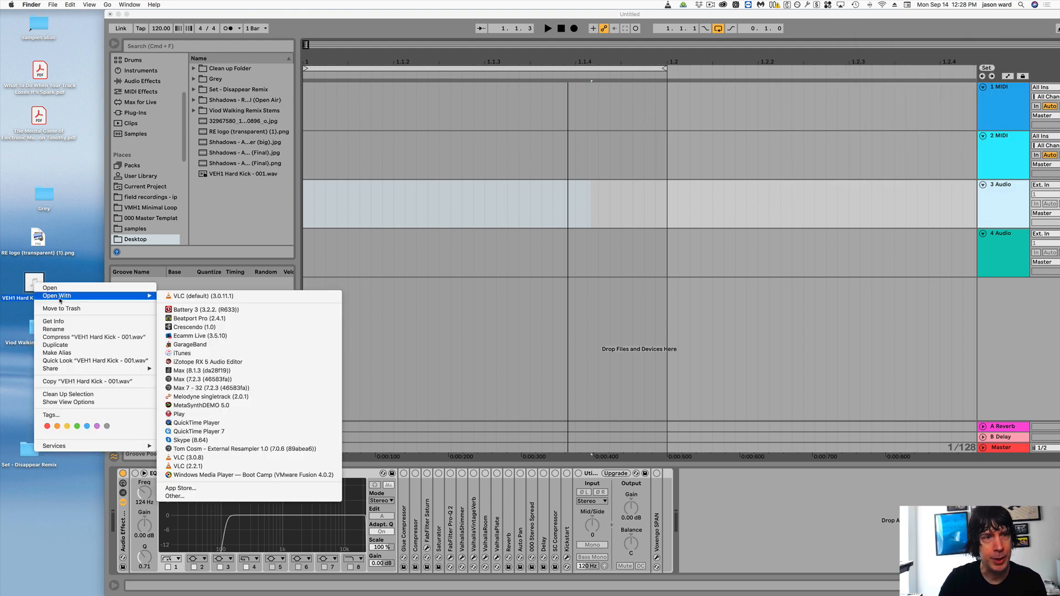
pyautogui.click(196, 297)
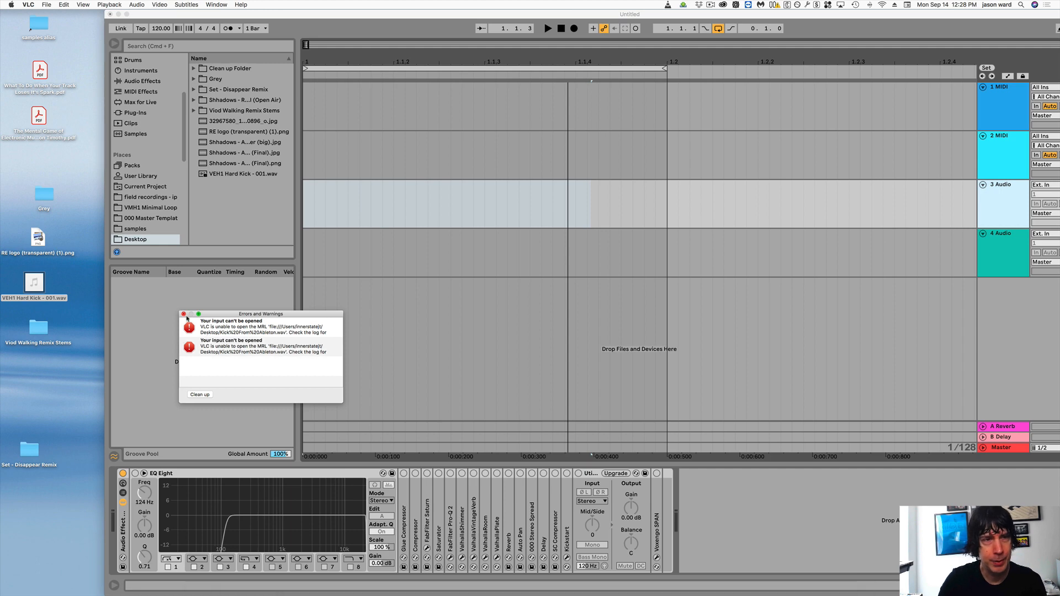
pyautogui.click(184, 314)
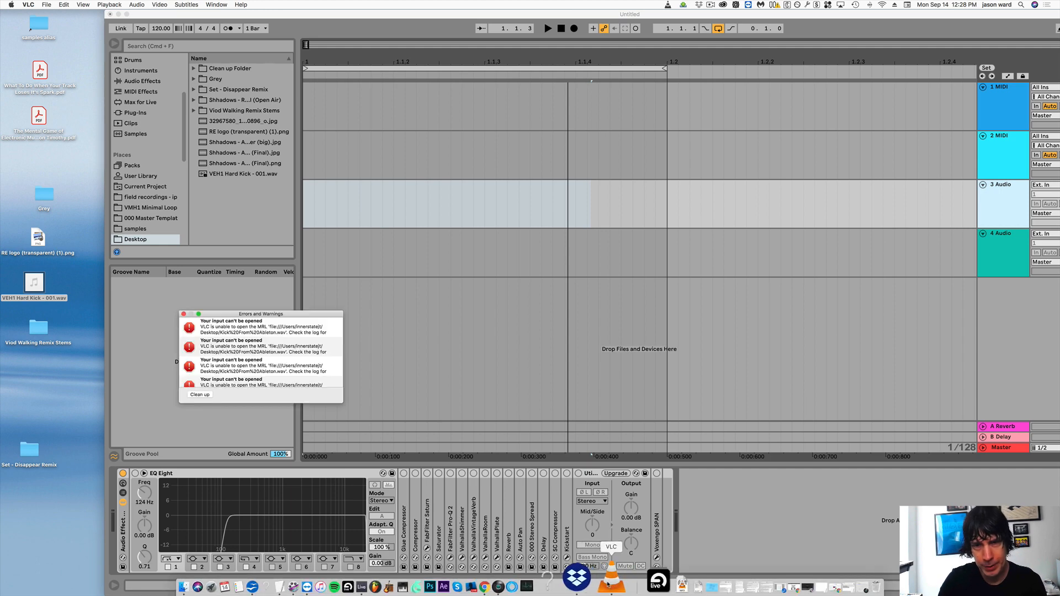
pyautogui.click(609, 580)
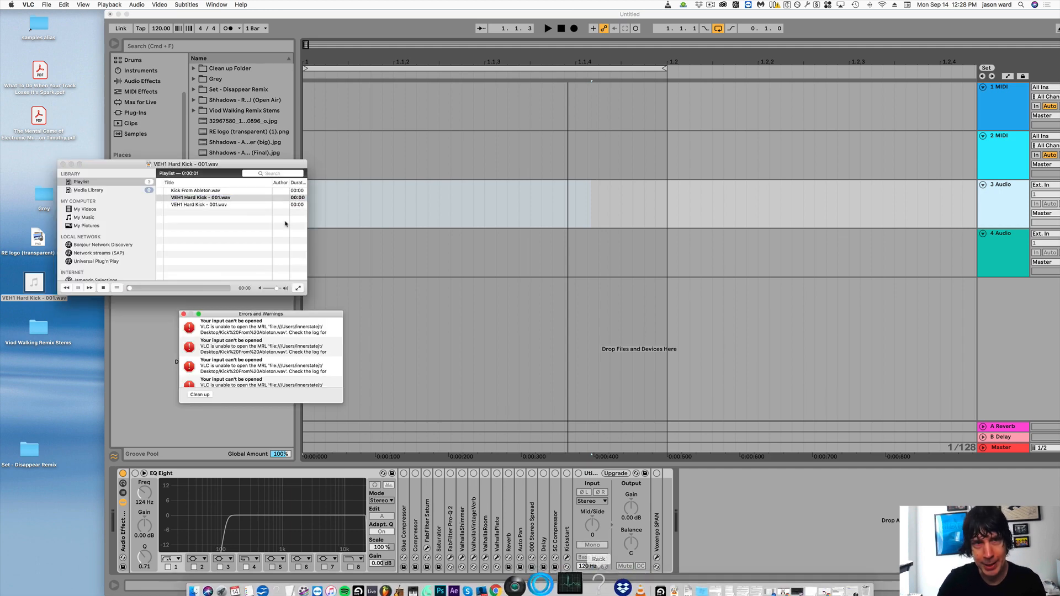
# - Clear the leftover entries from the VLC playlist and add VEH1 Hard Kick - 001.wav from the desktop
pyautogui.click(193, 191)
pyautogui.press('Delete')
pyautogui.press('Delete')
pyautogui.press('Delete')
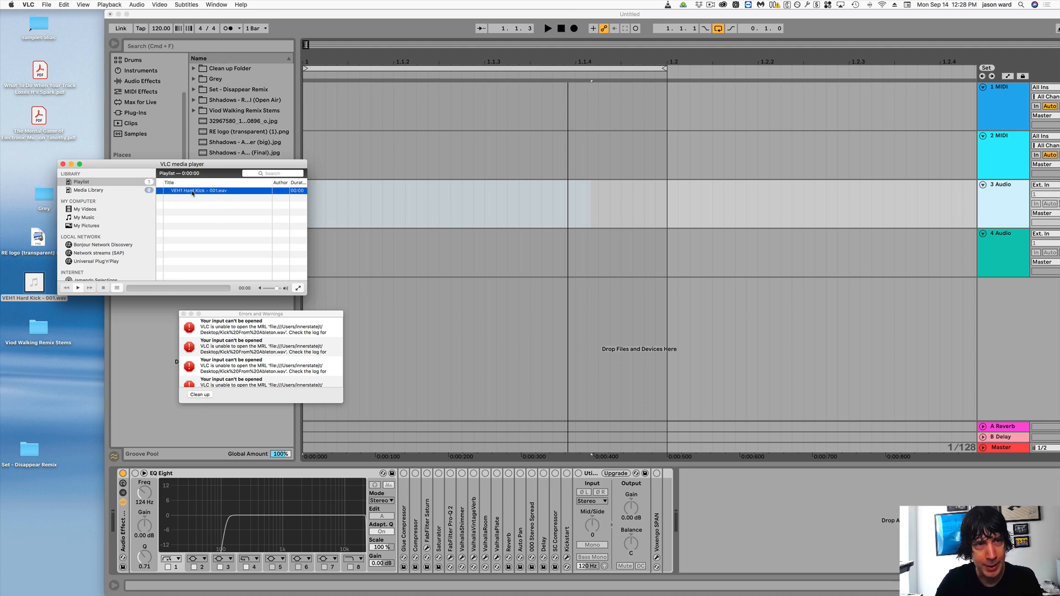
pyautogui.moveTo(35, 286); pyautogui.dragTo(202, 221)
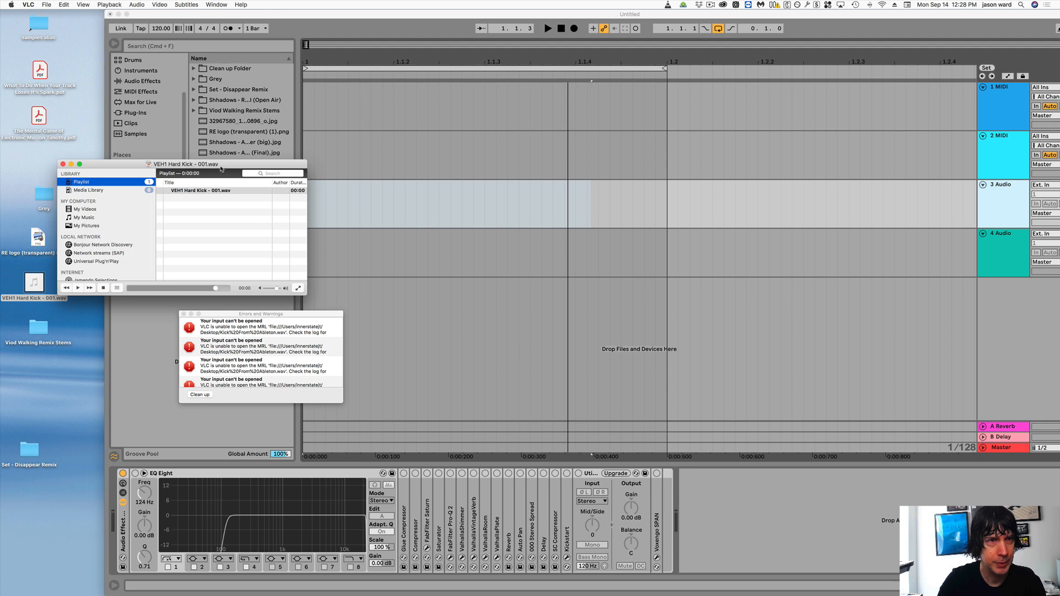
# - Preview the hard kick sample on the desktop again with Quick Look
pyautogui.click(39, 285)
pyautogui.press('space')
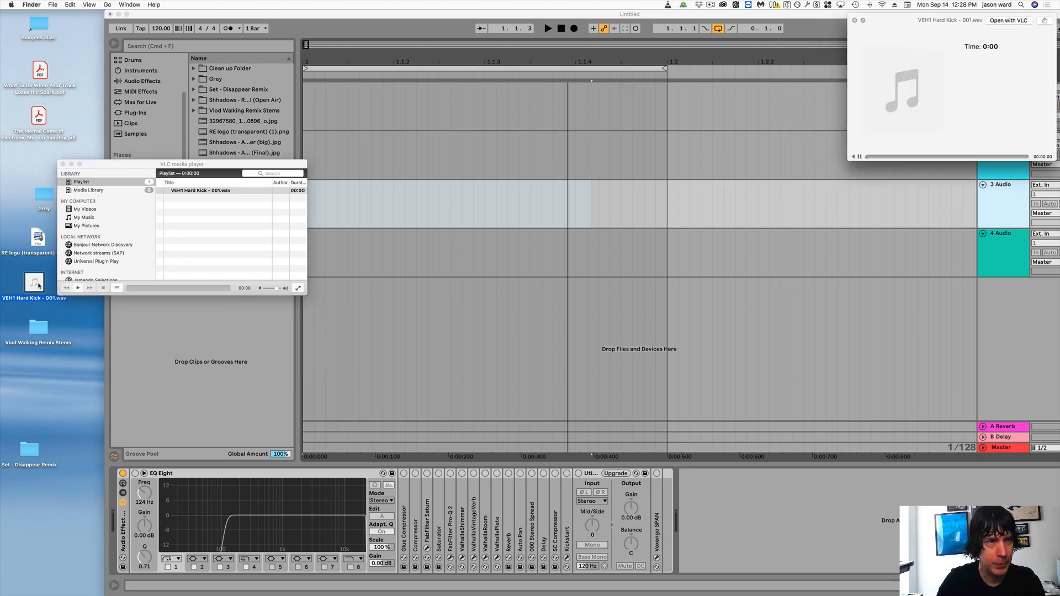
pyautogui.press('space')
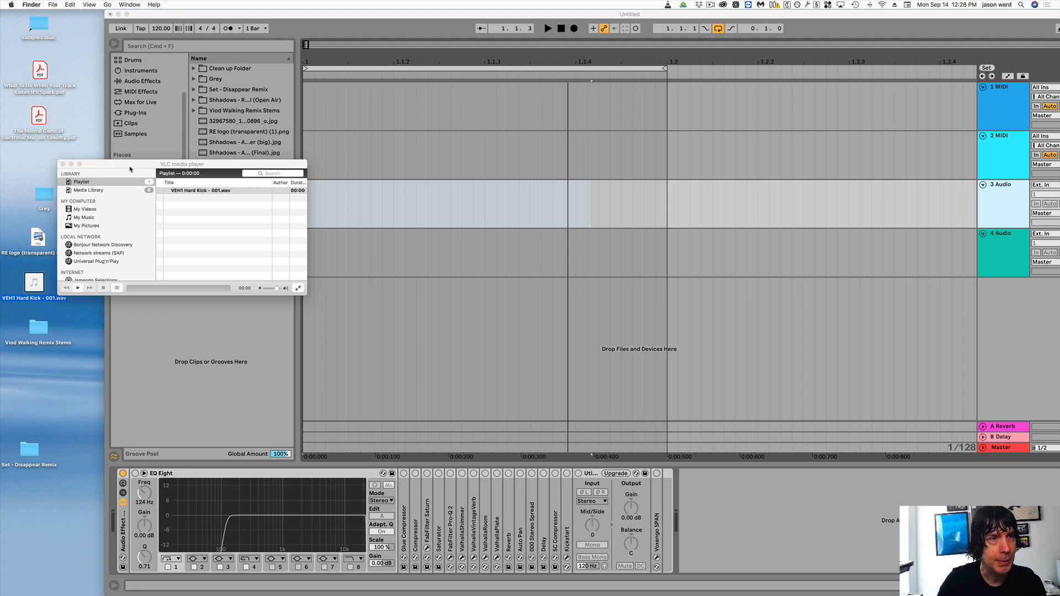
# - Toggle the Repeat All playback option in VLC and play the hard kick from the playlist
pyautogui.moveTo(131, 164); pyautogui.dragTo(125, 160)
pyautogui.click(109, 5)
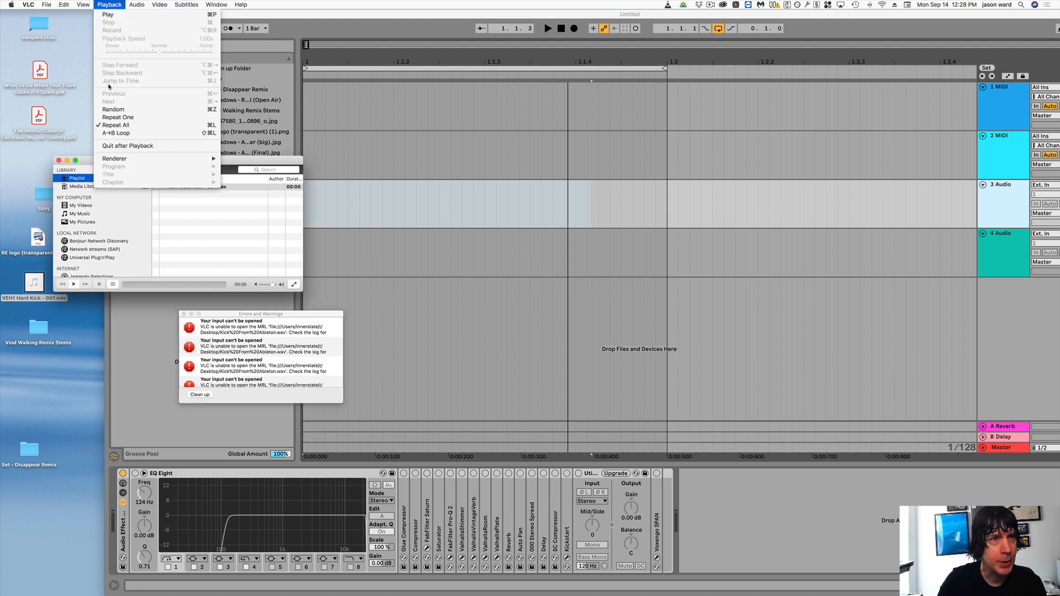
pyautogui.click(115, 126)
pyautogui.click(73, 285)
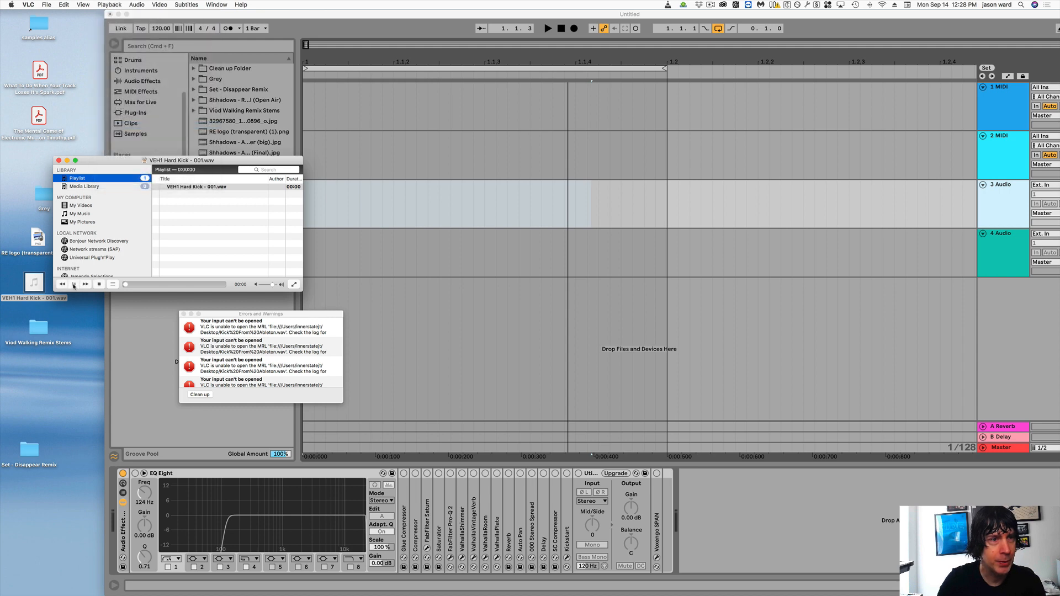
# - Replay the desktop kick file in Quick Look to compare it with the VLC playback
pyautogui.click(33, 282)
pyautogui.press('space')
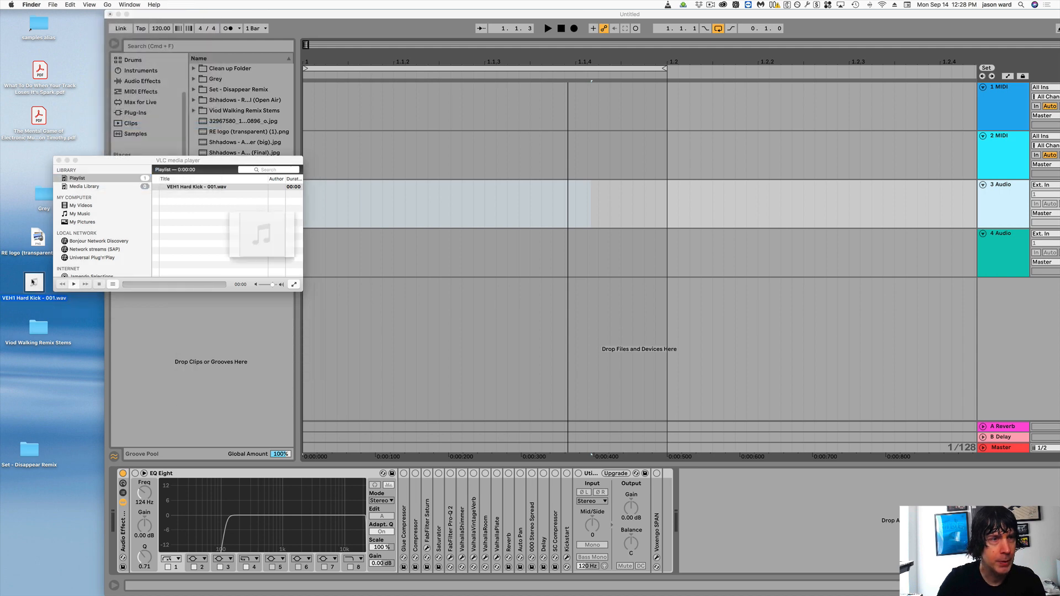
pyautogui.press('space')
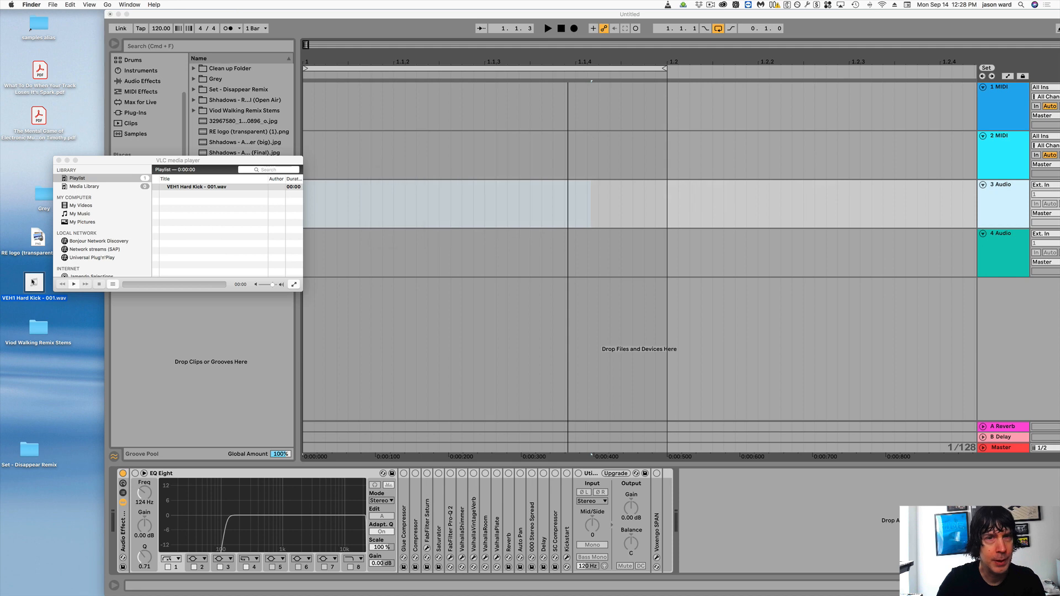
# - Close VLC's Errors and Warnings window and move the player clear of the kick file on the desktop
pyautogui.moveTo(139, 161); pyautogui.dragTo(171, 183)
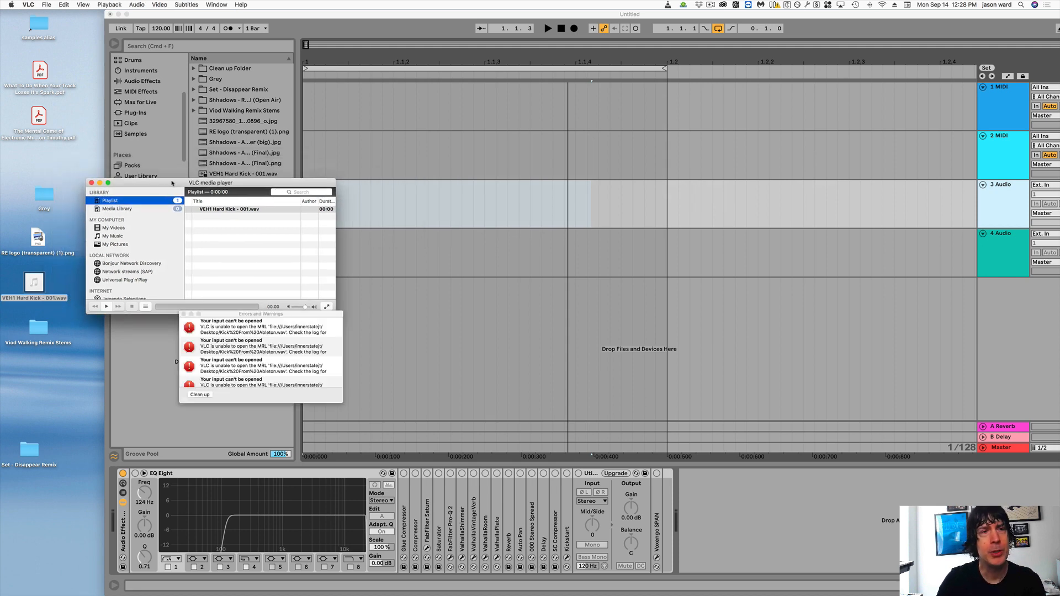
pyautogui.click(183, 314)
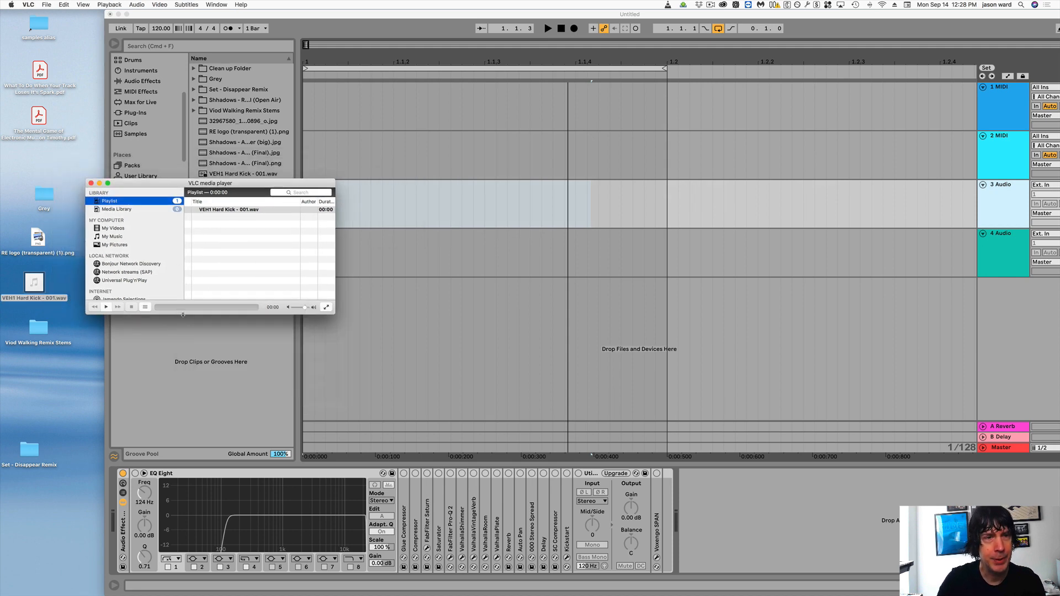
pyautogui.moveTo(154, 183); pyautogui.dragTo(68, 331)
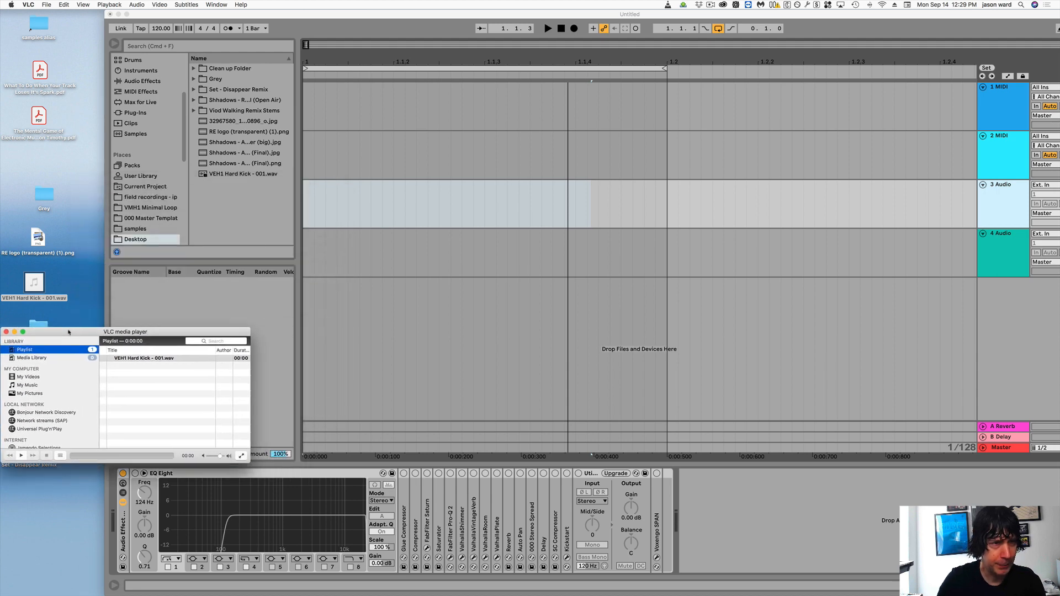
# - Place VEH1 Hard Kick - 001.wav on the 3 Audio track in Ableton Live starting at 1.1.1, and play it
pyautogui.moveTo(34, 284); pyautogui.dragTo(317, 208)
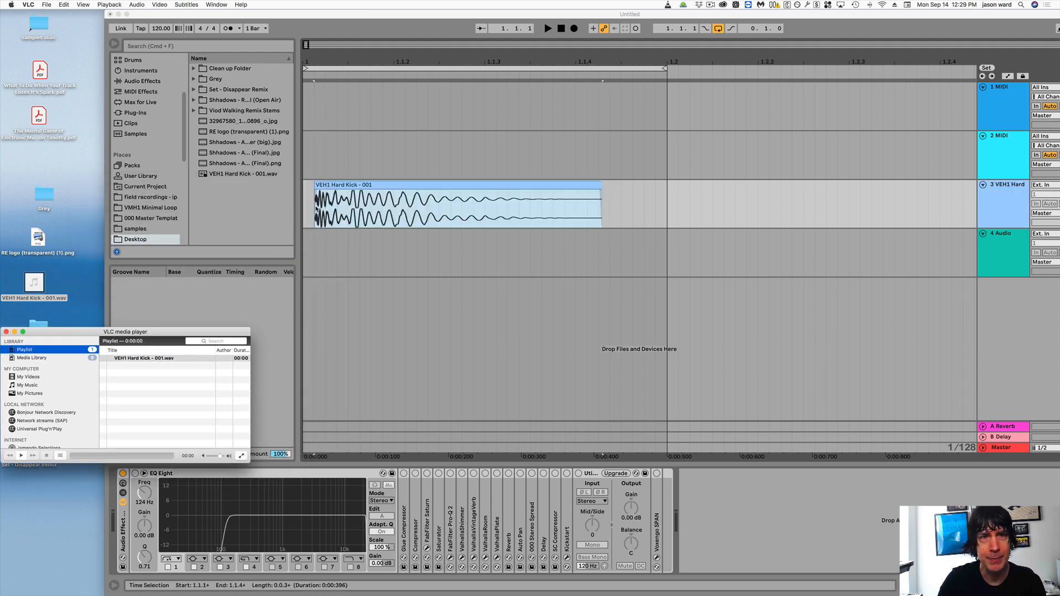
pyautogui.click(354, 185)
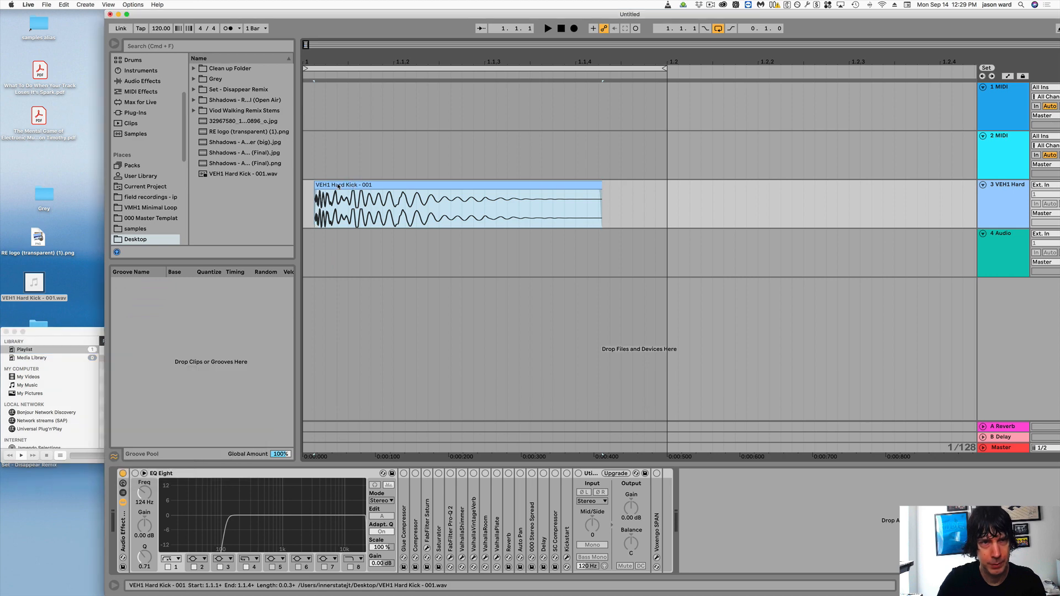
pyautogui.moveTo(330, 187); pyautogui.dragTo(318, 188)
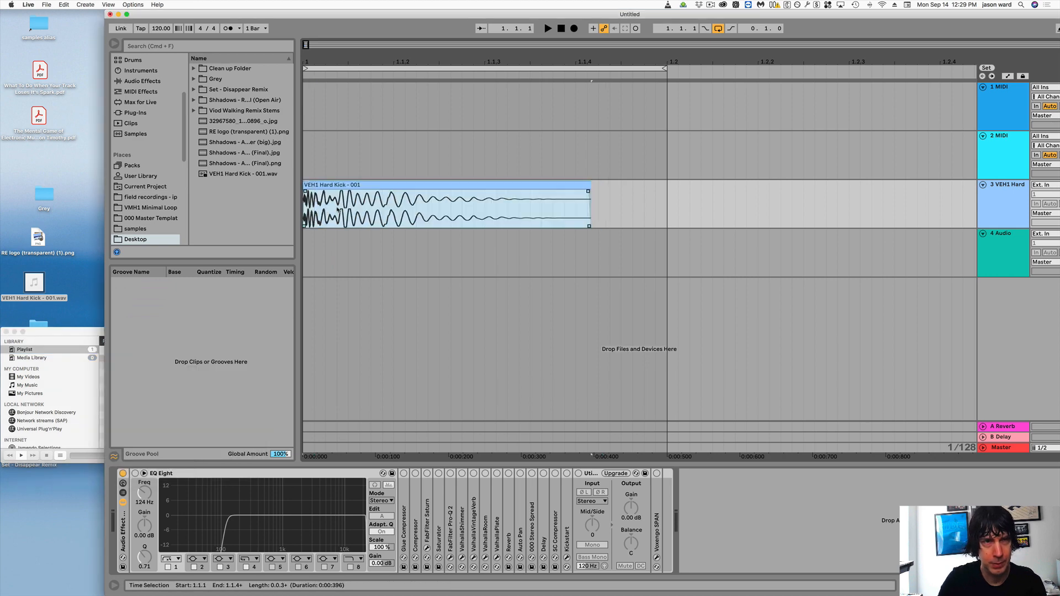
pyautogui.press('space')
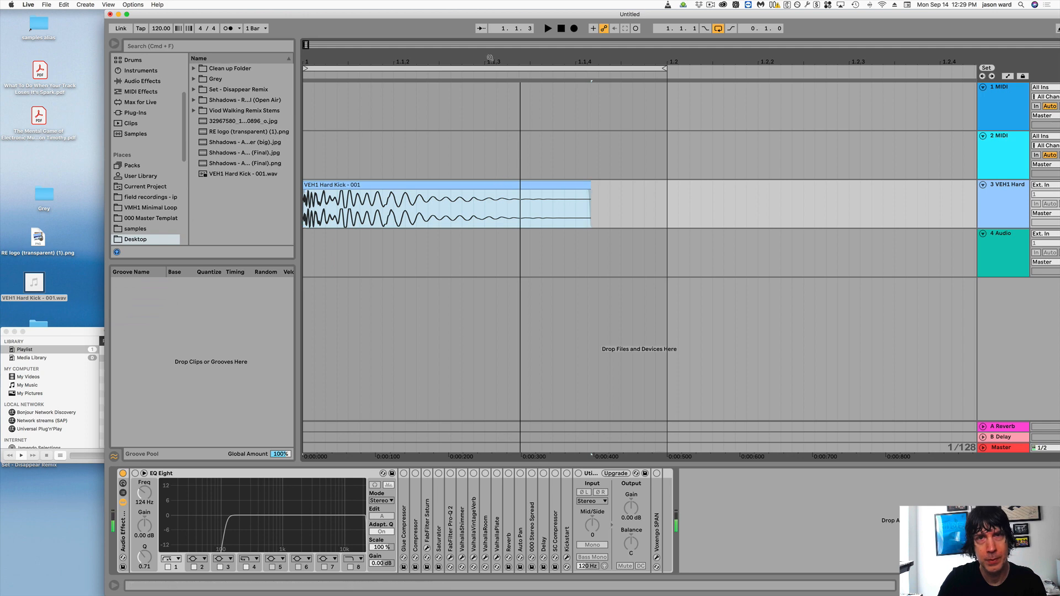
# - Close the VLC player window and reposition the Live window so the track routing and mixer controls are in view
pyautogui.moveTo(467, 13); pyautogui.dragTo(471, 11)
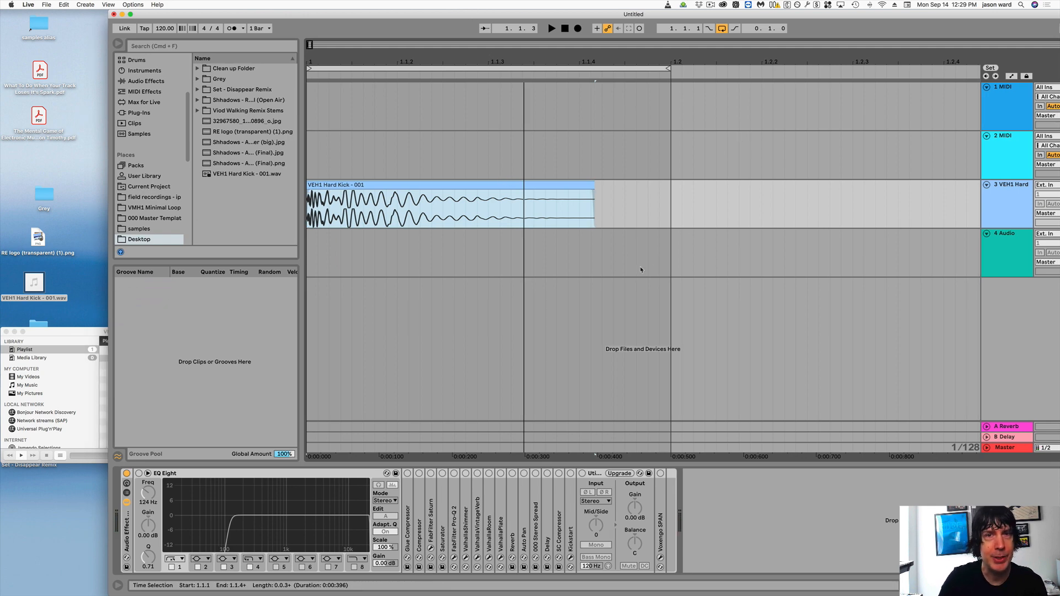
pyautogui.click(70, 333)
pyautogui.moveTo(71, 333); pyautogui.dragTo(113, 331)
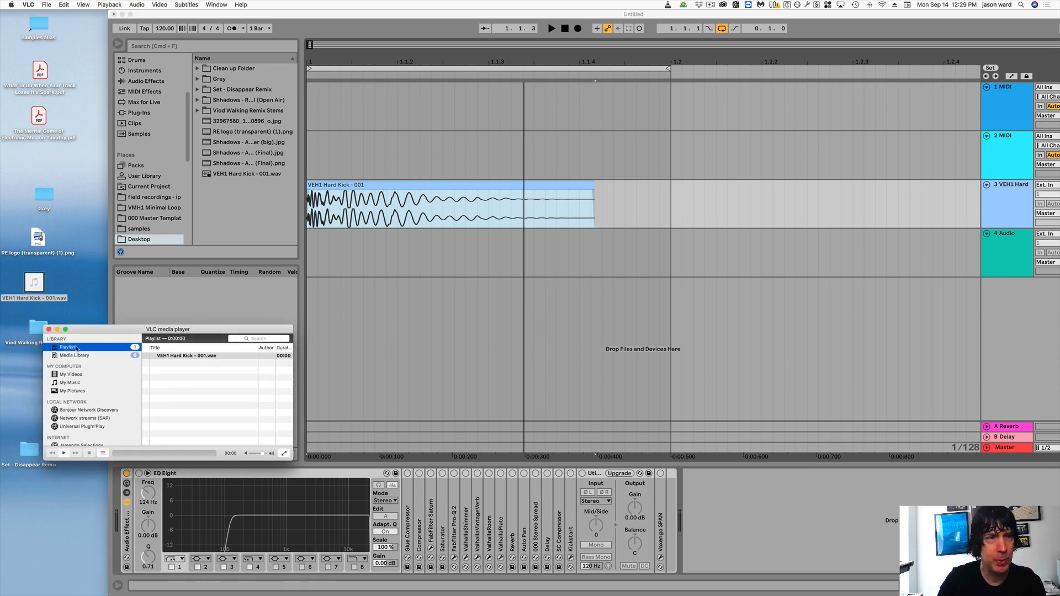
pyautogui.click(48, 329)
pyautogui.click(445, 185)
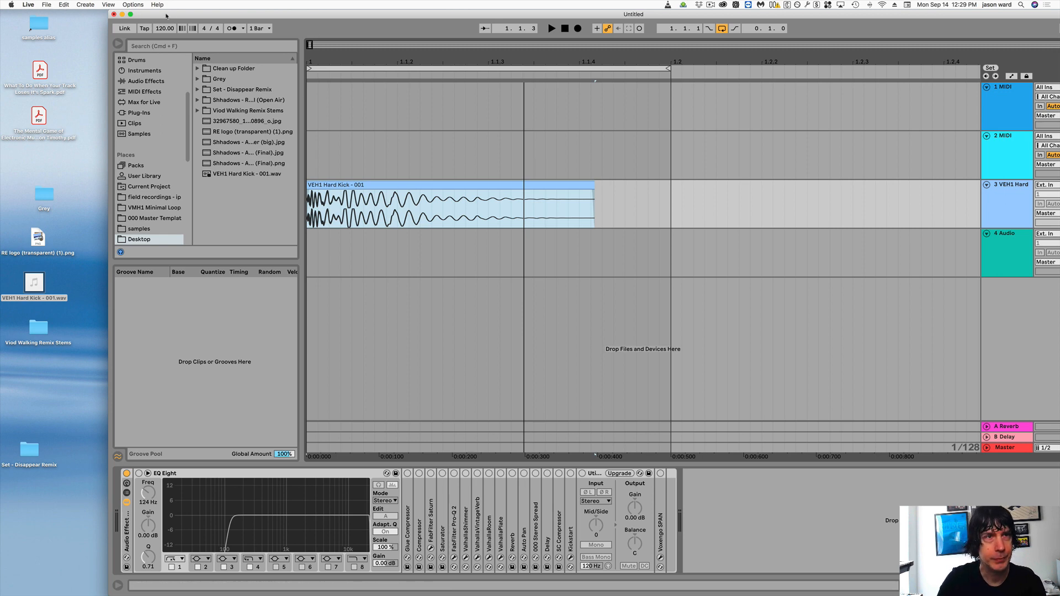
pyautogui.moveTo(166, 15); pyautogui.dragTo(126, 11)
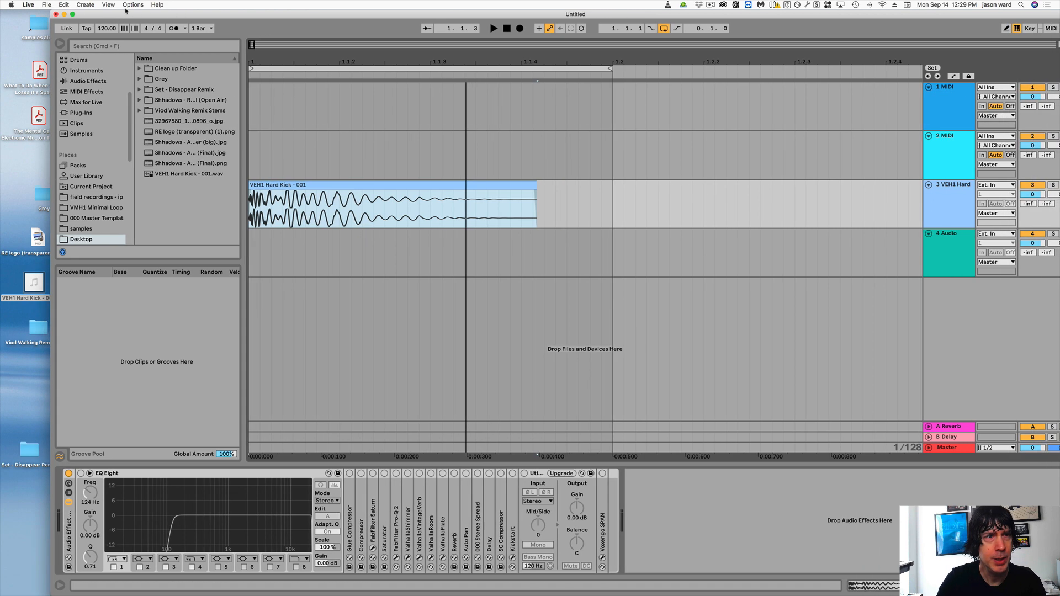
# - Export the kick from the Master track as a 16-bit, 44100 Hz WAV named Kick From Ableton to the Desktop
pyautogui.click(48, 5)
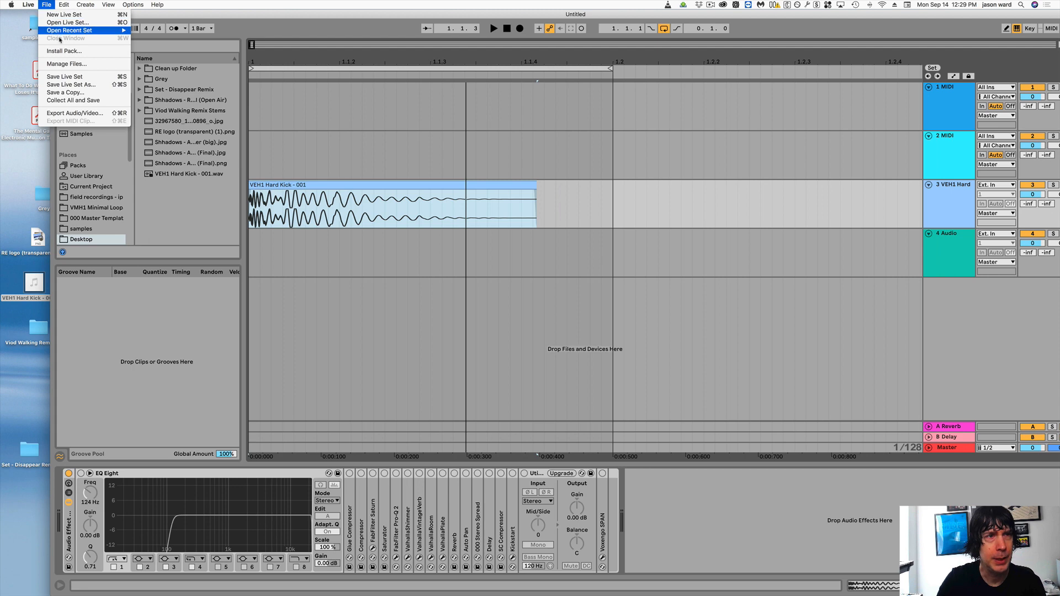
pyautogui.click(82, 113)
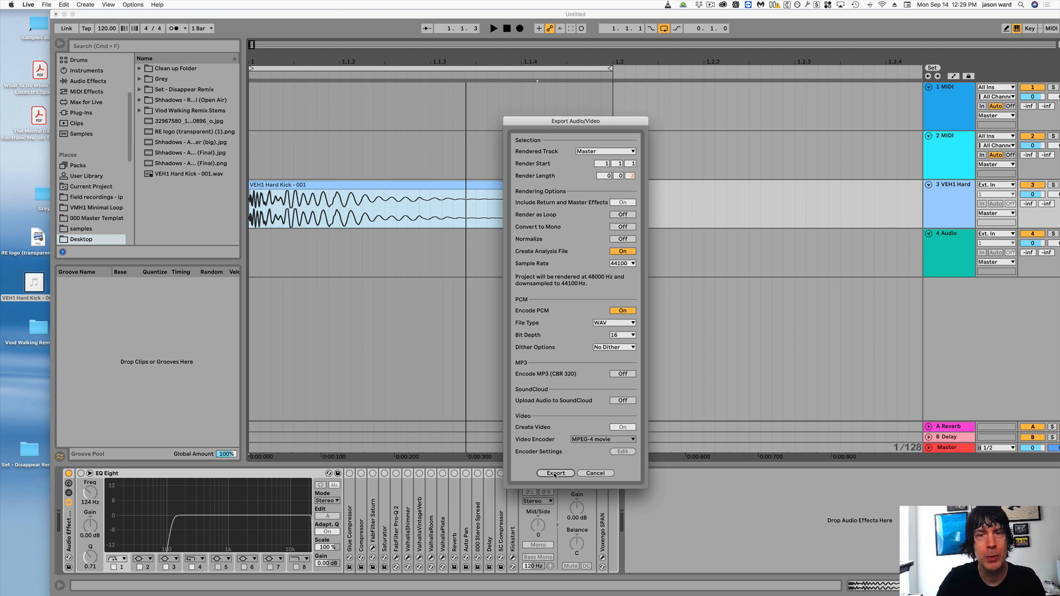
pyautogui.click(554, 474)
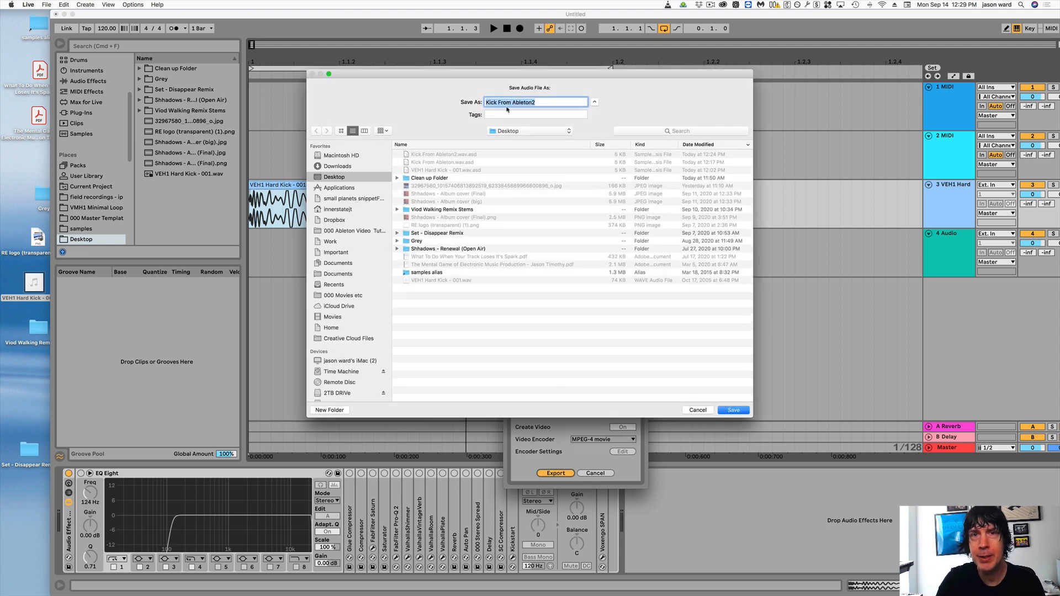
pyautogui.click(537, 101)
pyautogui.press('BackSpace')
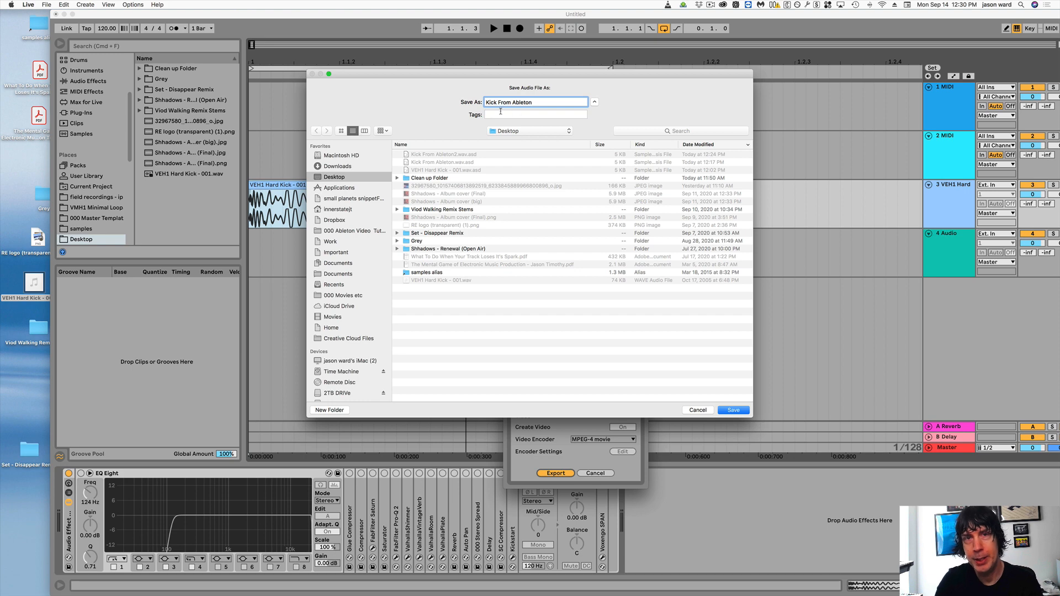
pyautogui.click(733, 411)
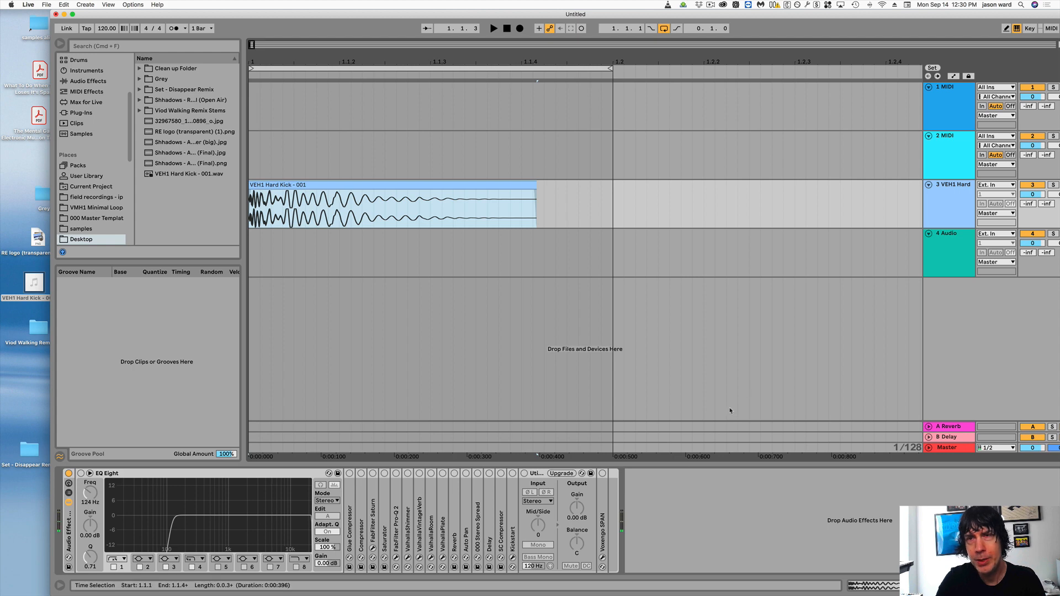
# - Move the exported Kick From Ableton.wav near the original sample on the desktop and place it on the 4 Audio track at 1.1.1
pyautogui.press('F11')
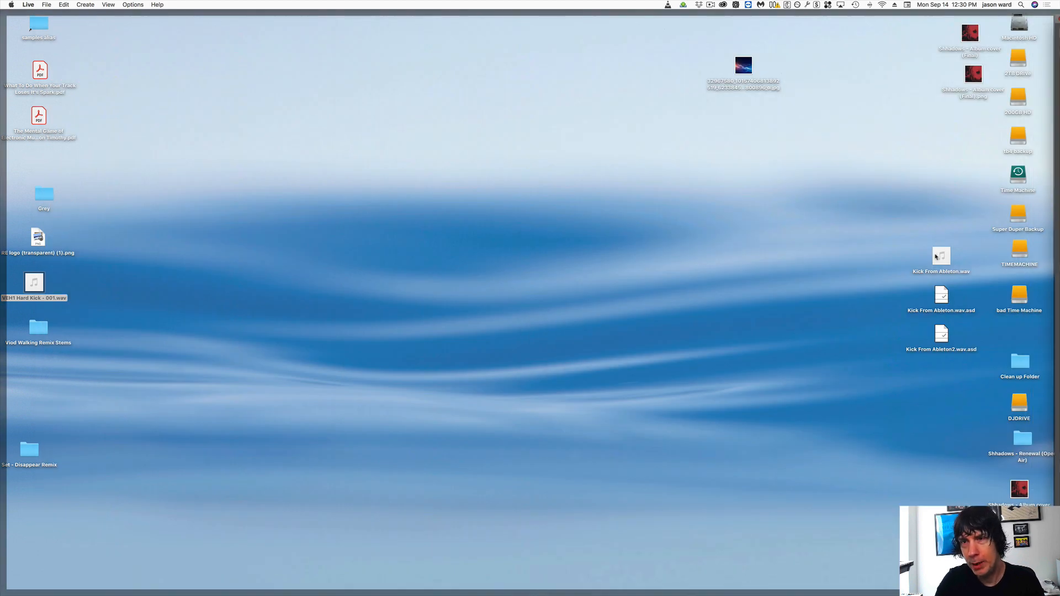
pyautogui.moveTo(940, 256); pyautogui.dragTo(44, 395)
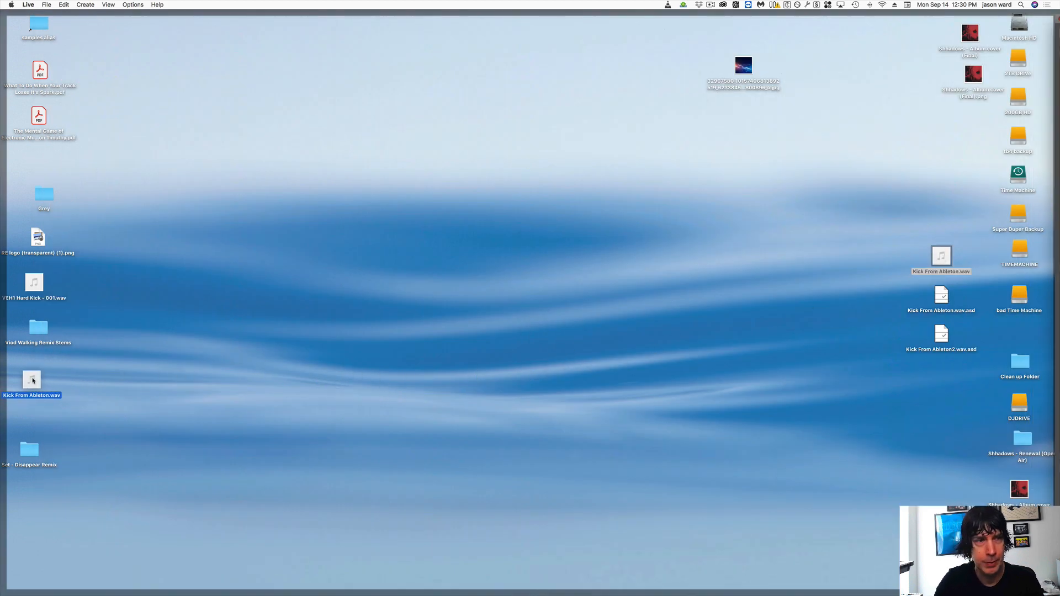
pyautogui.press('F11')
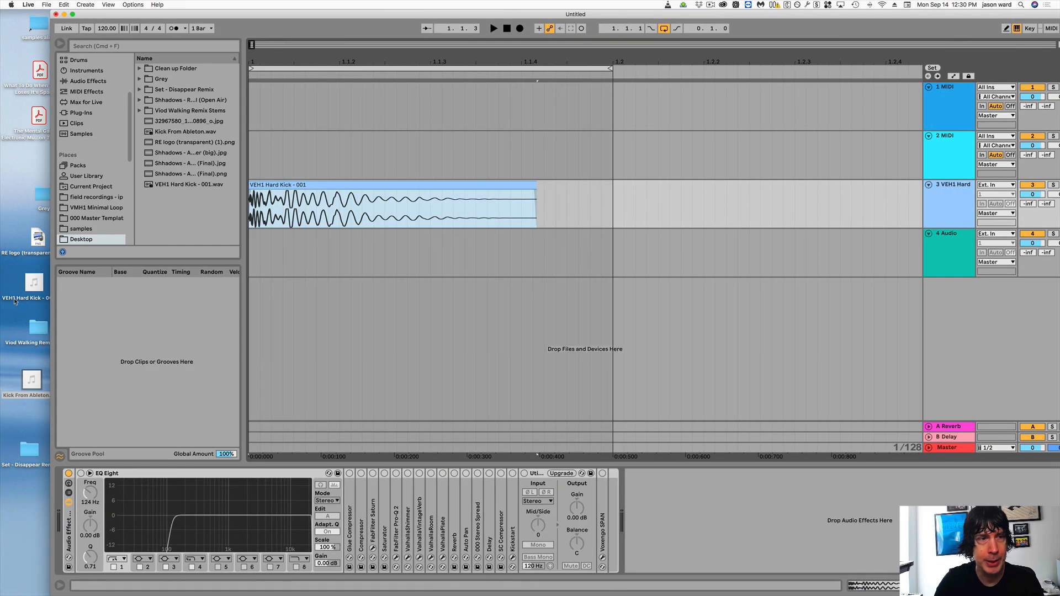
pyautogui.moveTo(31, 380); pyautogui.dragTo(270, 236)
pyautogui.click(296, 241)
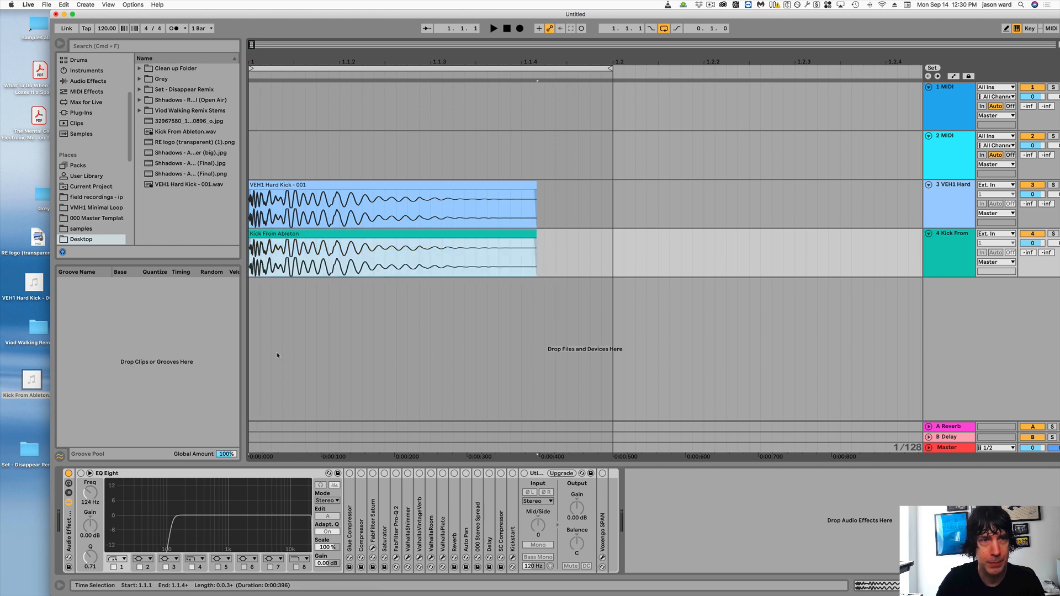
# - Compare the waveforms of the original and exported kick clips up close along their length
pyautogui.moveTo(258, 59); pyautogui.dragTo(257, 122)
pyautogui.moveTo(258, 59); pyautogui.dragTo(258, 50)
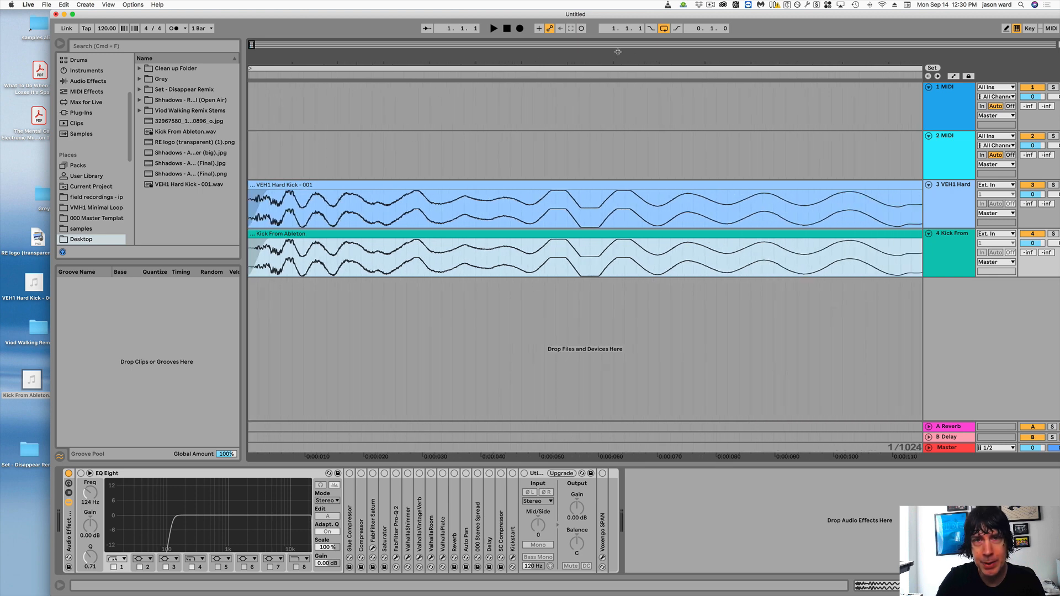
pyautogui.moveTo(637, 60); pyautogui.dragTo(638, 58)
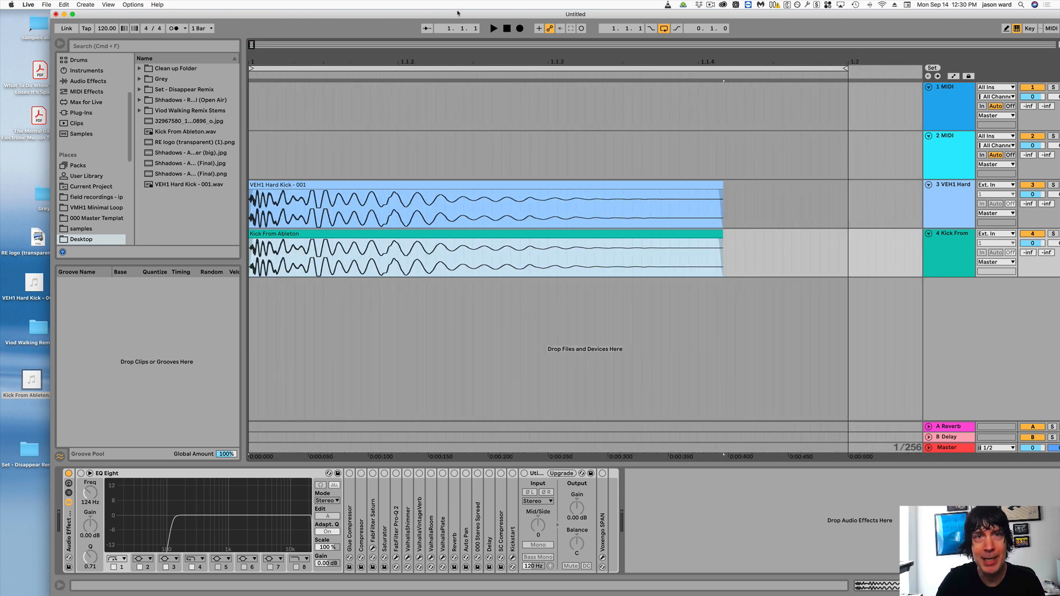
# - Solo the 3 VEH1 Hard Kick track, select the looped beat starting at 1.1.1, and start playback
pyautogui.moveTo(455, 11); pyautogui.dragTo(400, 11)
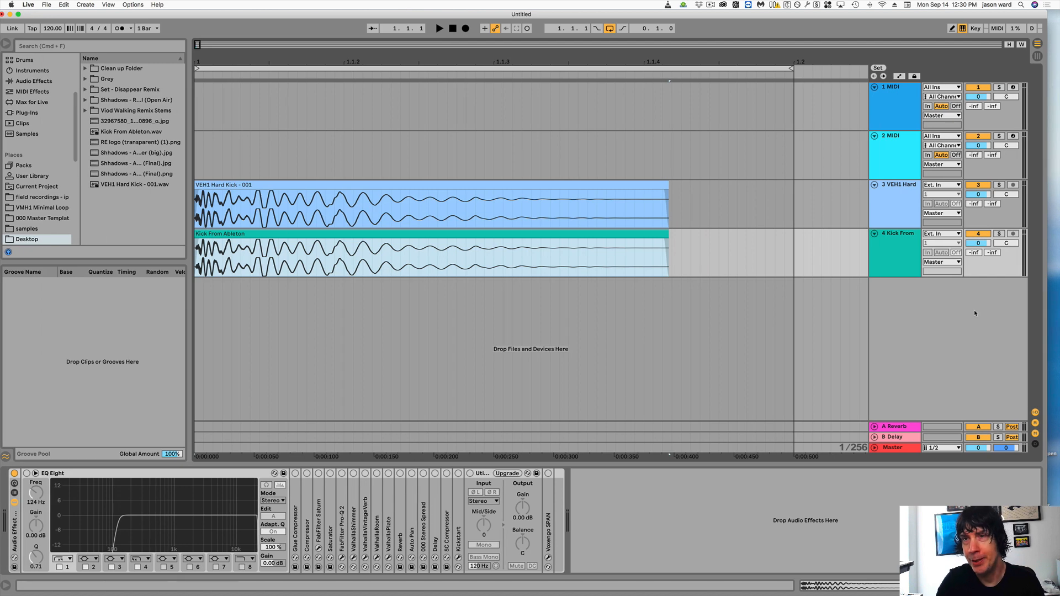
pyautogui.click(1000, 184)
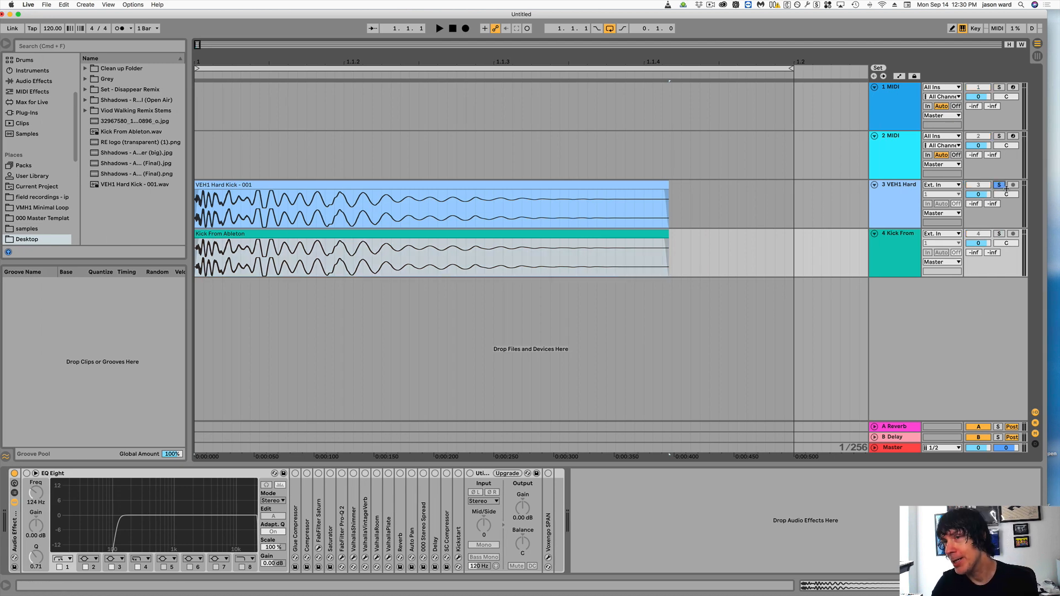
pyautogui.press('Down')
pyautogui.press('Up')
pyautogui.press('Down')
pyautogui.press('Up')
pyautogui.press('Down')
pyautogui.press('Up')
pyautogui.press('Down')
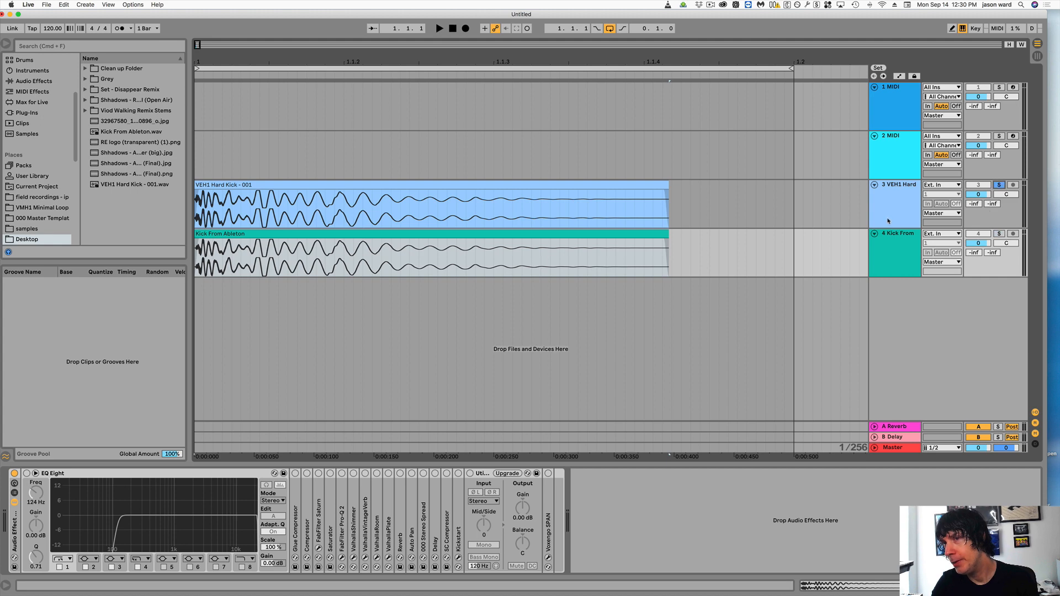
pyautogui.press('Up')
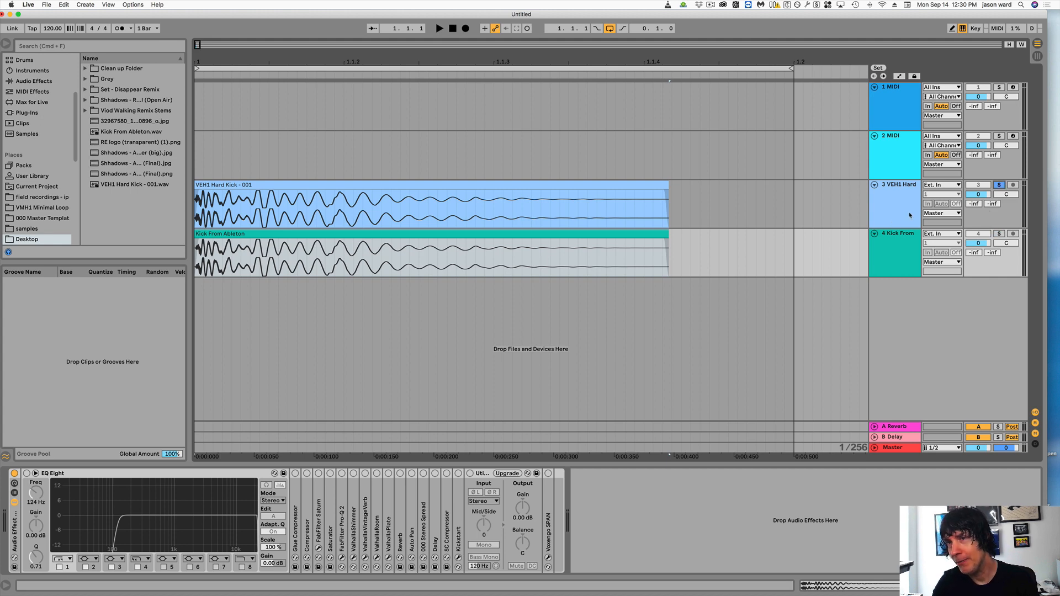
pyautogui.click(483, 66)
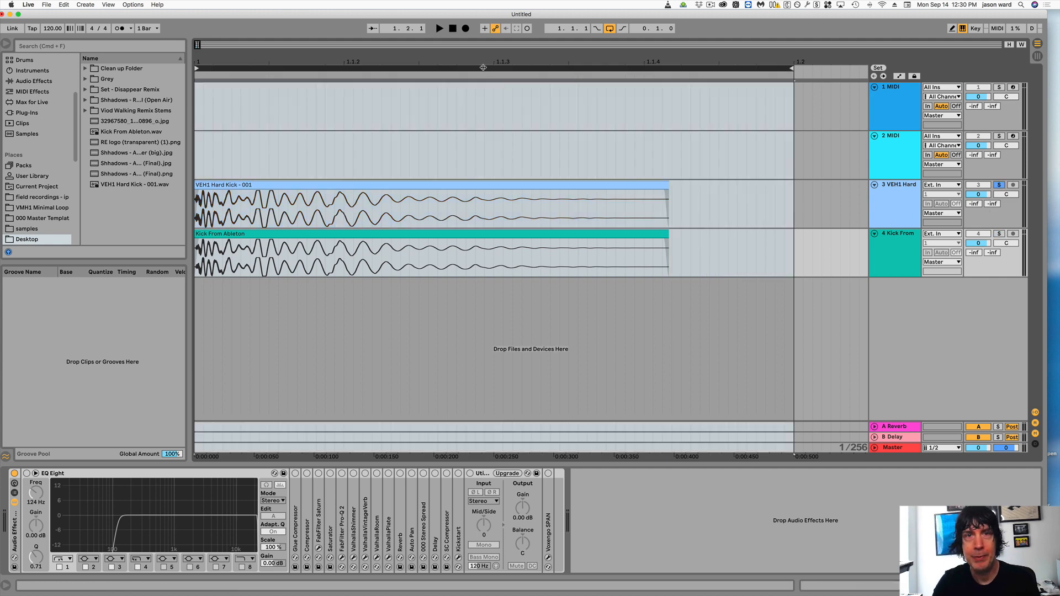
pyautogui.click(439, 29)
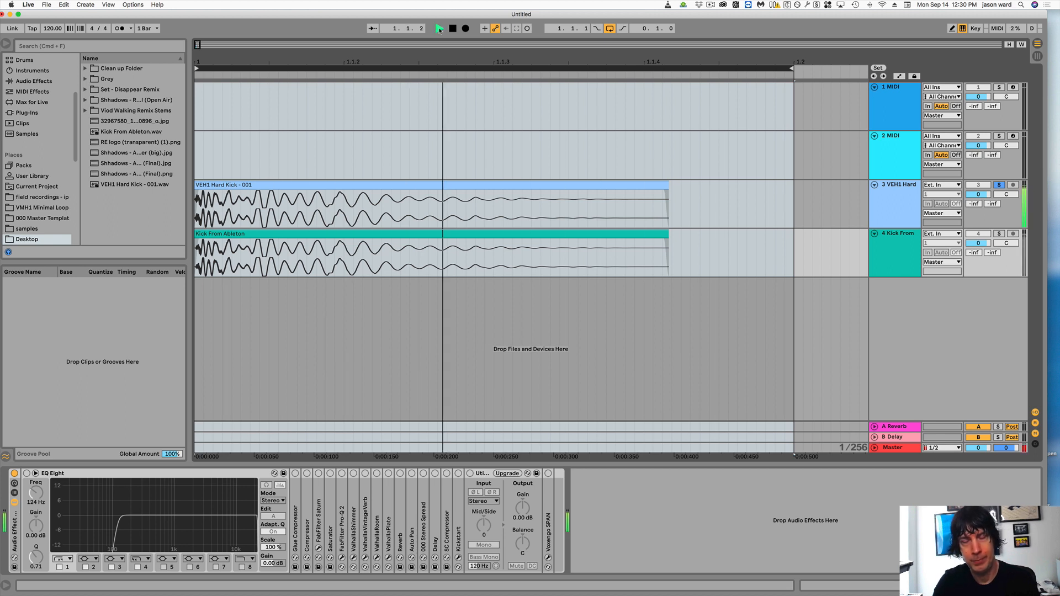
# - Alternate the solo between the 4 Kick From Ableton and 3 VEH1 Hard Kick tracks during playback, then stop and clear the solo
pyautogui.click(999, 233)
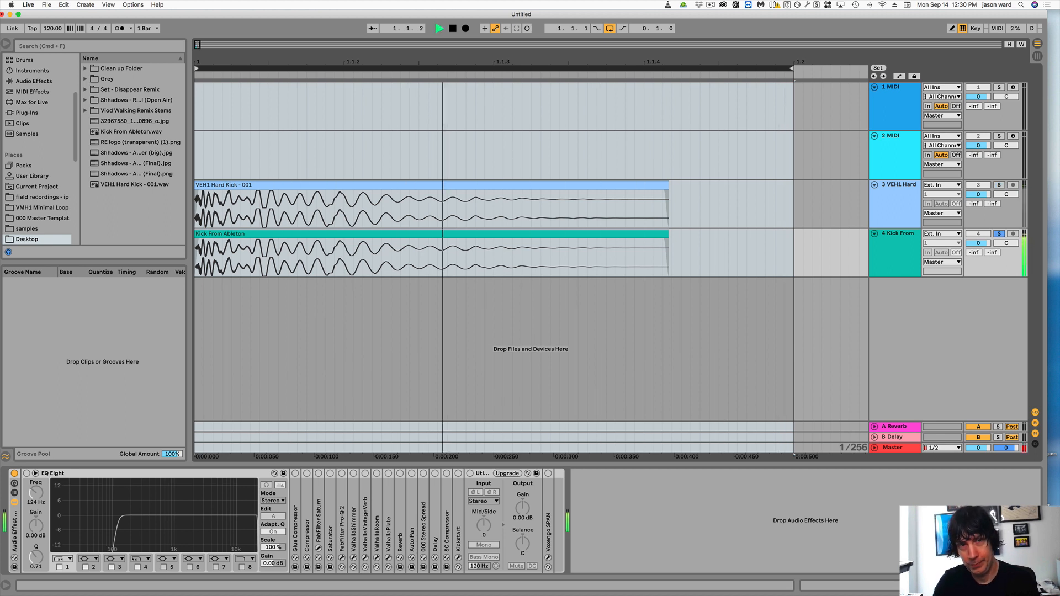
pyautogui.click(1000, 185)
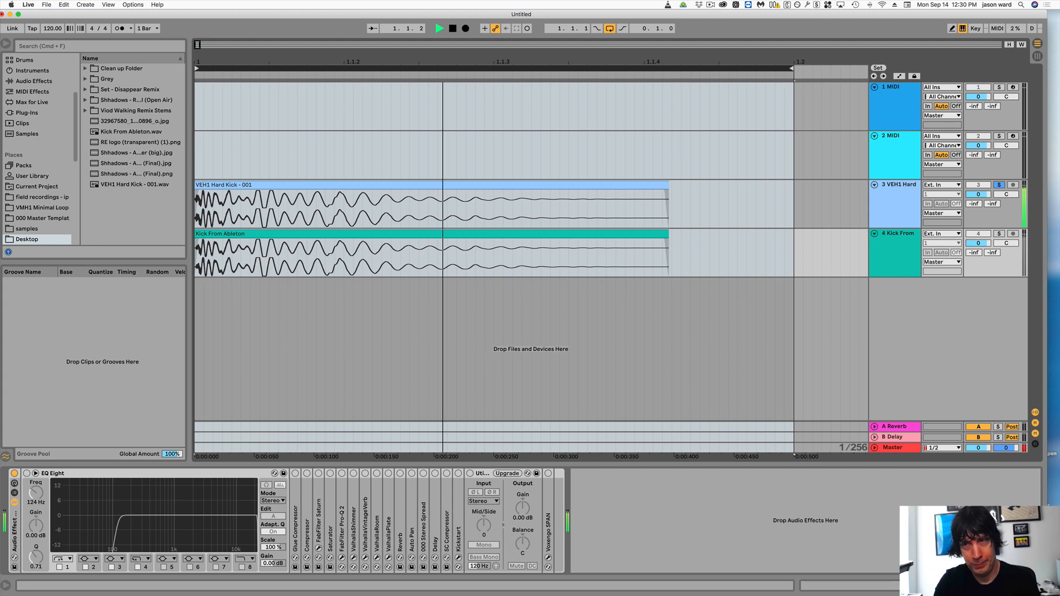
pyautogui.click(999, 233)
pyautogui.click(999, 185)
pyautogui.press('space')
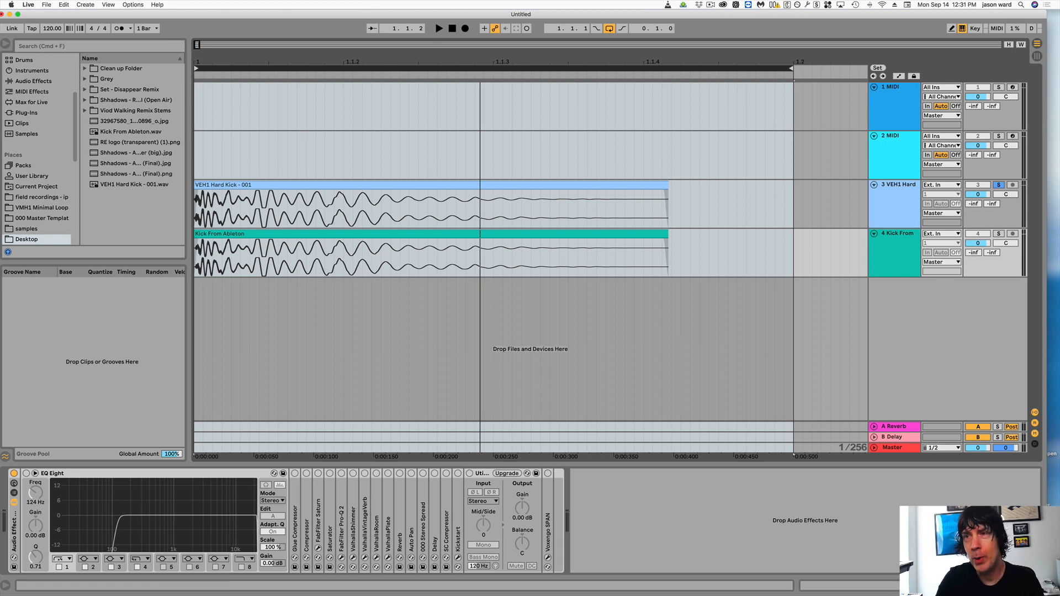
pyautogui.click(999, 186)
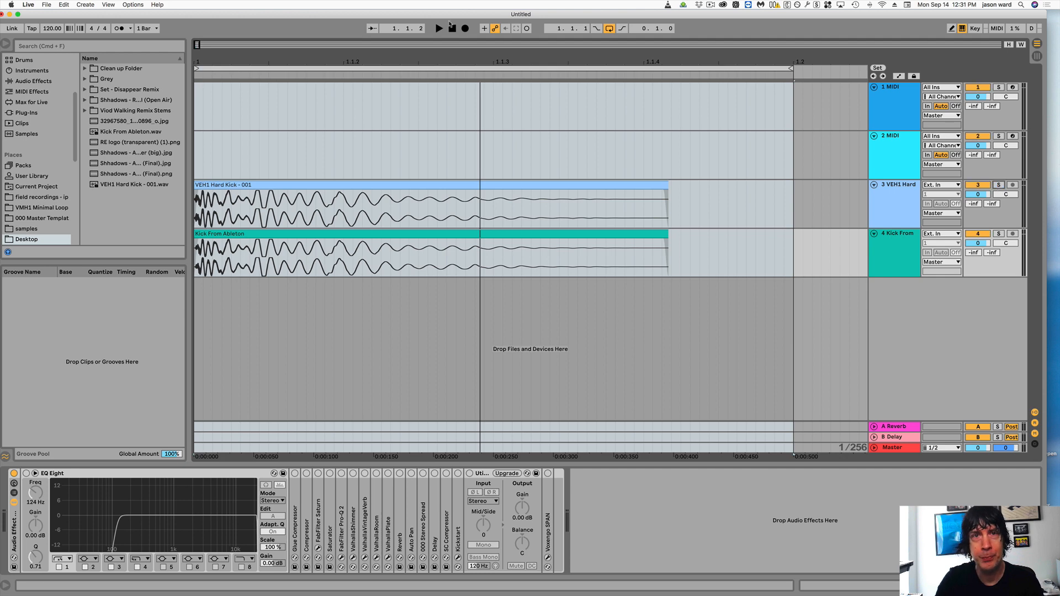
# - Uncover the desktop files, switch to VLC, and add Kick From Ableton.wav to its playlist
pyautogui.moveTo(452, 15); pyautogui.dragTo(657, 23)
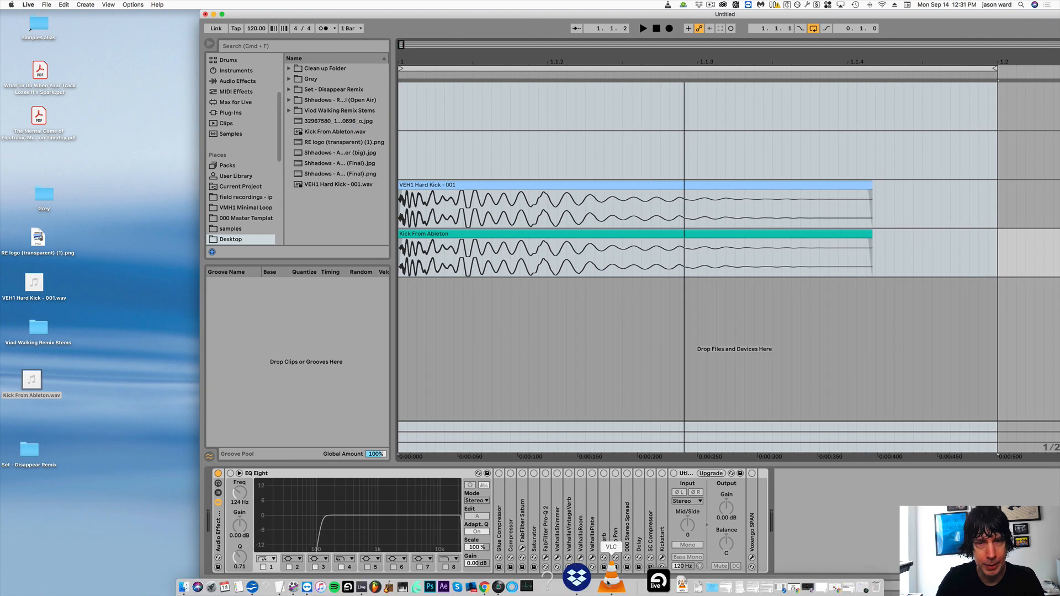
pyautogui.click(611, 575)
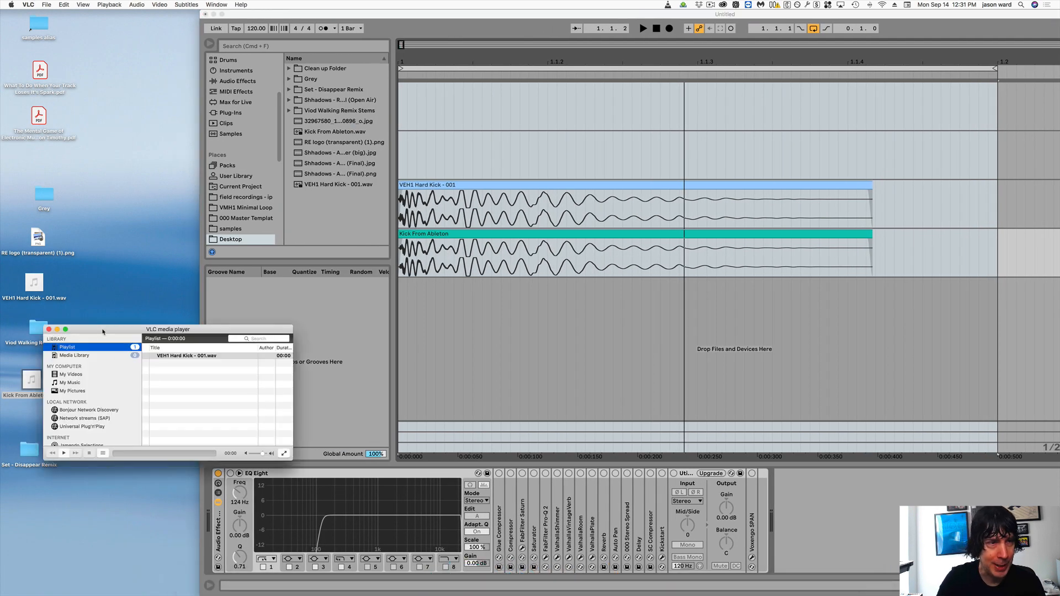
pyautogui.moveTo(103, 331); pyautogui.dragTo(141, 256)
pyautogui.moveTo(31, 387); pyautogui.dragTo(211, 316)
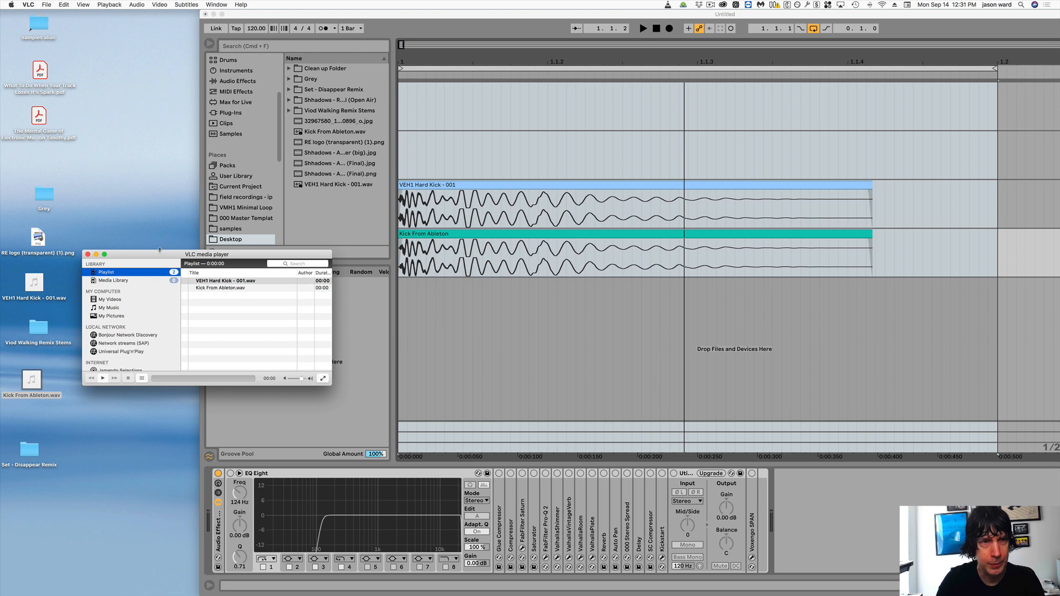
# - Play VEH1 Hard Kick - 001.wav and Kick From Ableton.wav from the VLC playlist to compare them by ear
pyautogui.click(103, 379)
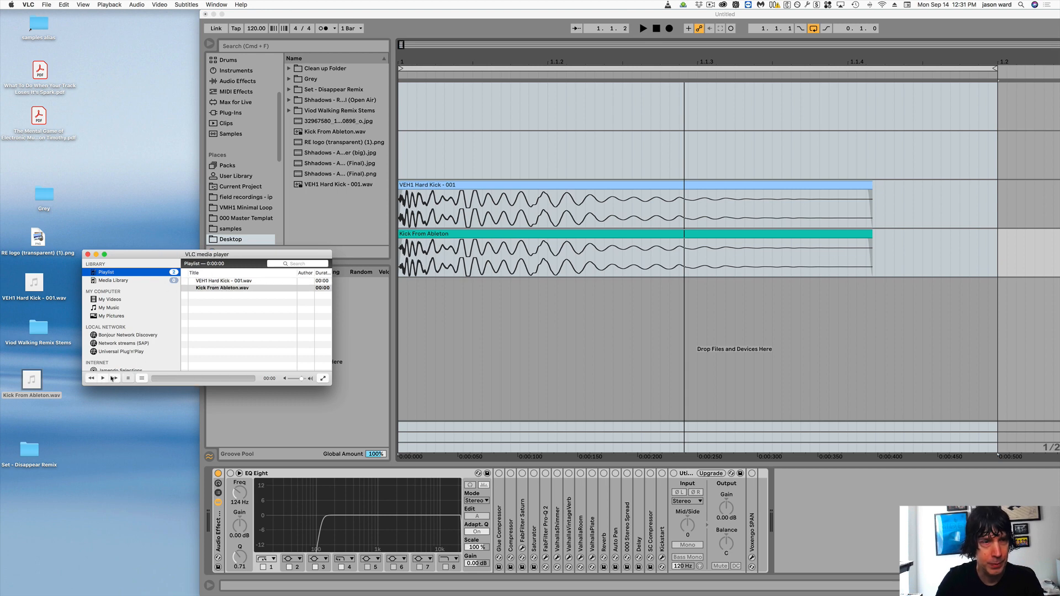
pyautogui.click(103, 379)
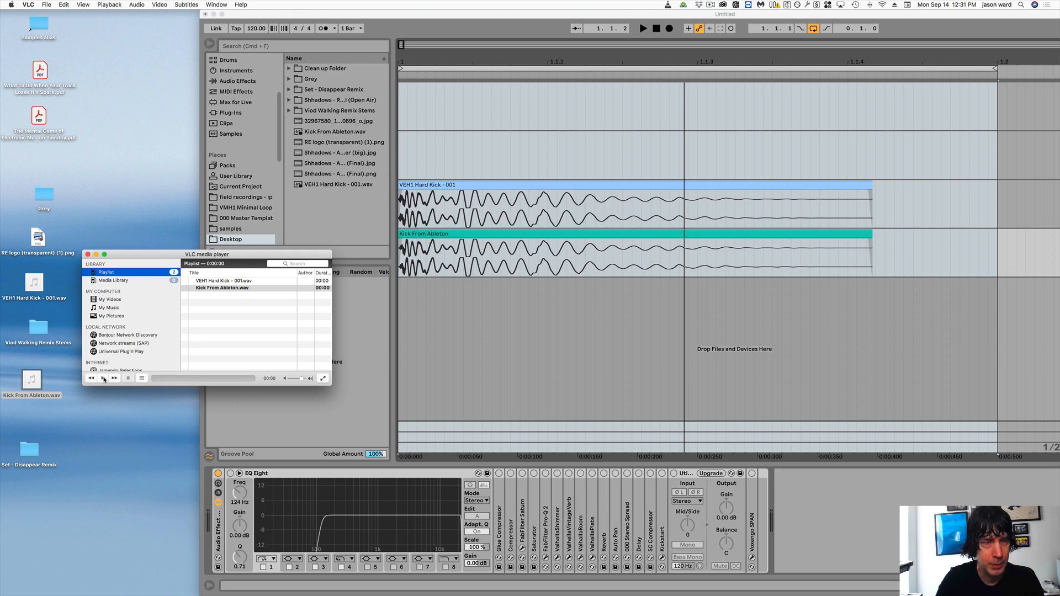
pyautogui.click(104, 378)
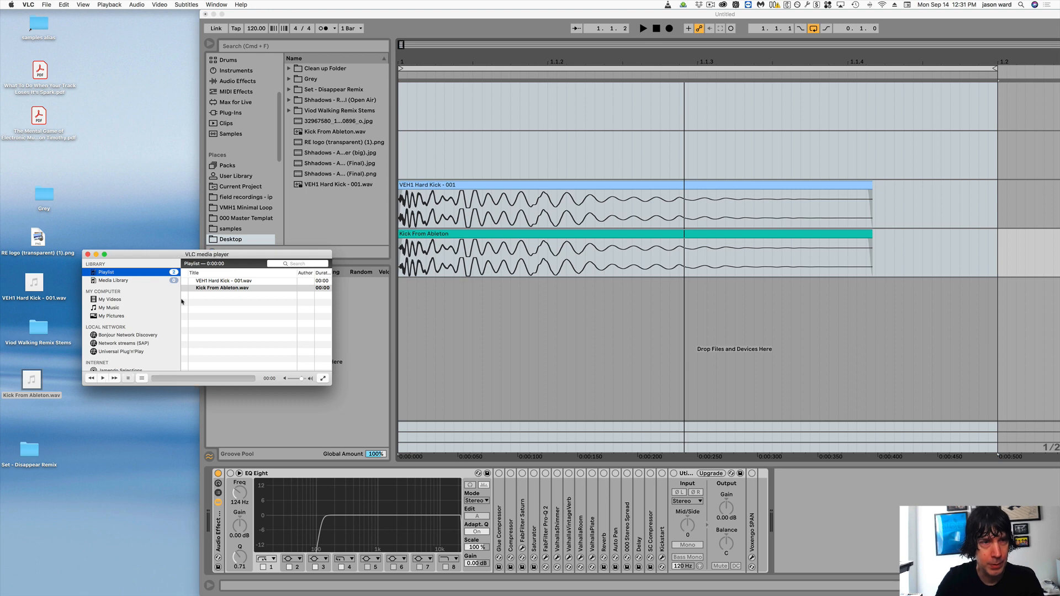
pyautogui.click(209, 283)
pyautogui.click(102, 378)
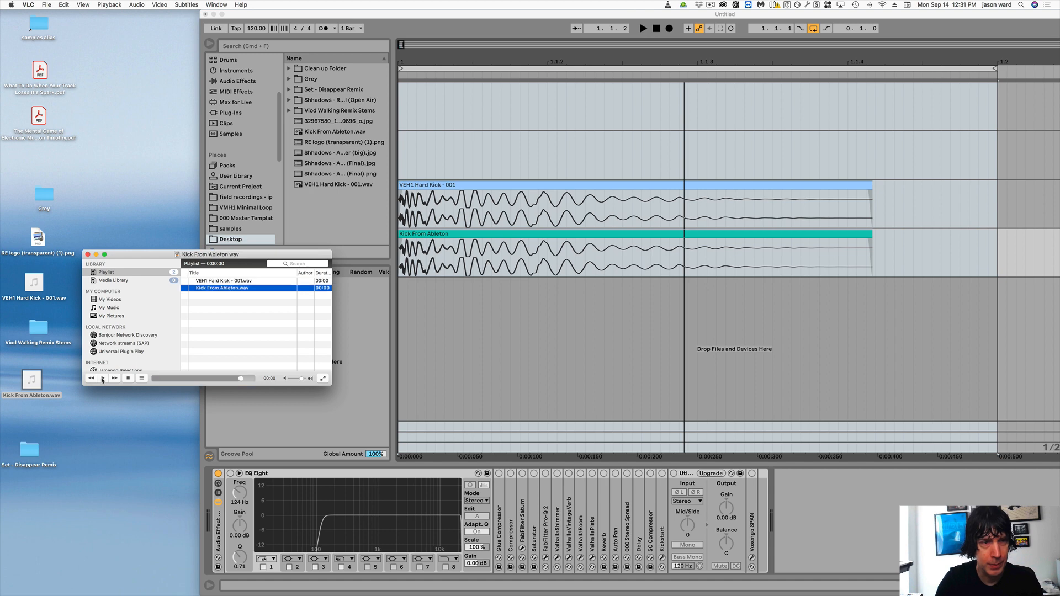
# - Turn on Repeat All in VLC, play both kicks in a continuous loop, and stop playback
pyautogui.click(108, 5)
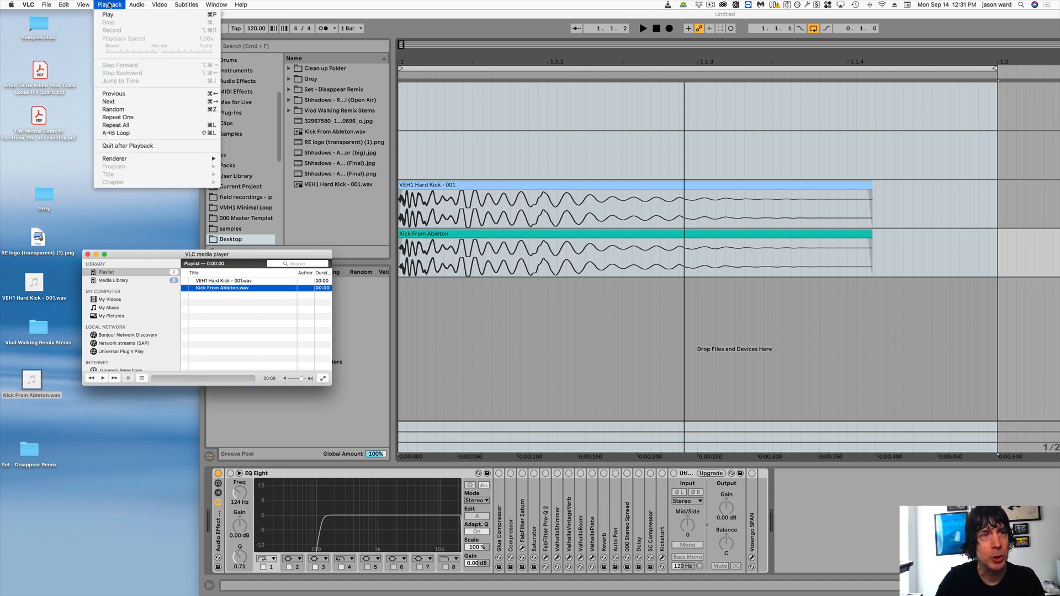
pyautogui.click(130, 125)
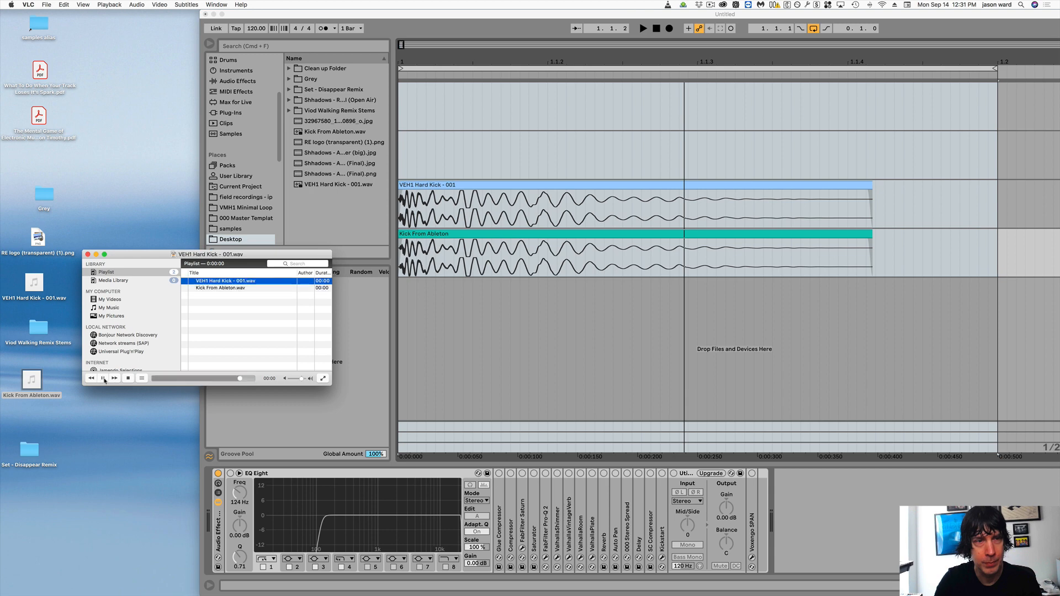
pyautogui.click(128, 379)
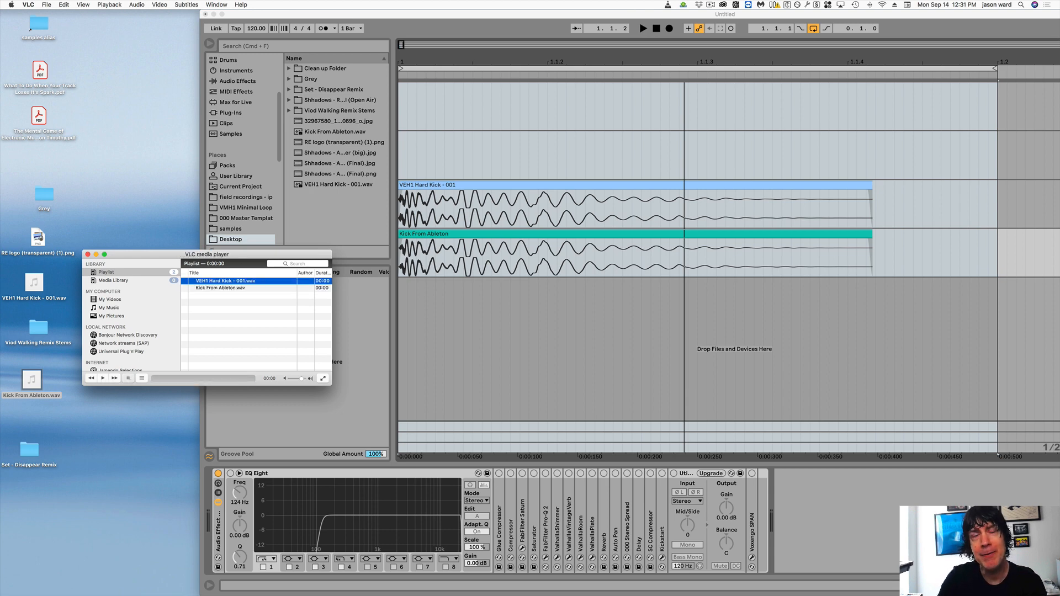
pyautogui.click(103, 378)
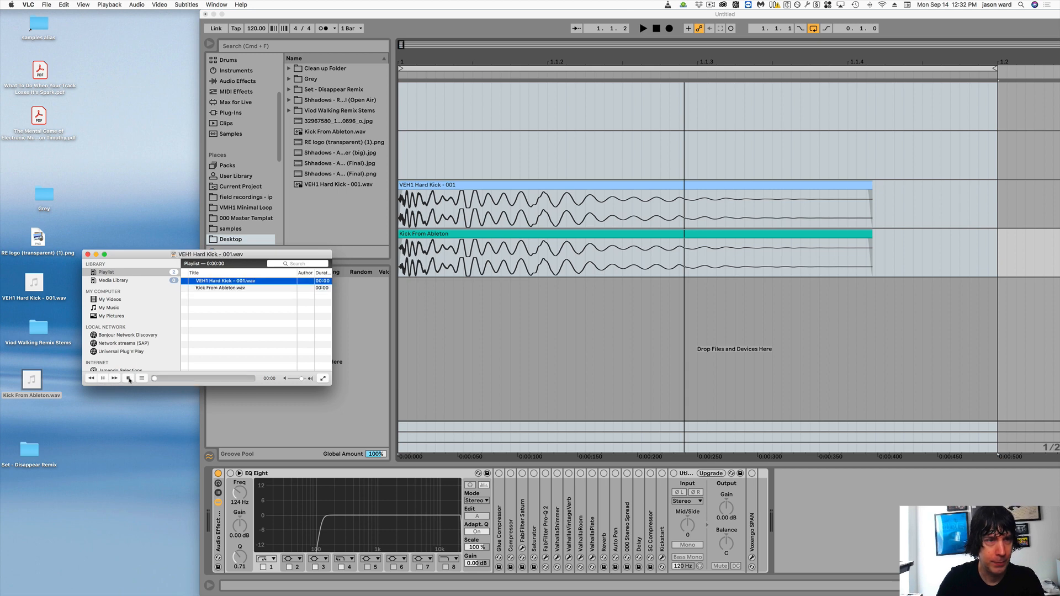
pyautogui.click(128, 378)
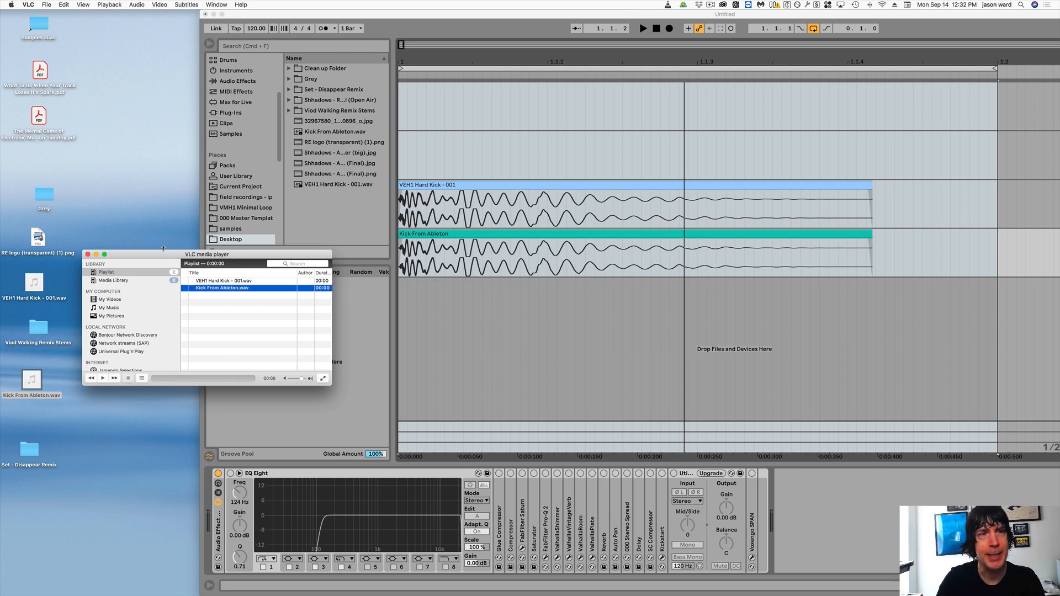
# - Move the VLC player aside and return to Ableton Live, repositioning its window so the clips and track controls are in view
pyautogui.moveTo(163, 254); pyautogui.dragTo(127, 202)
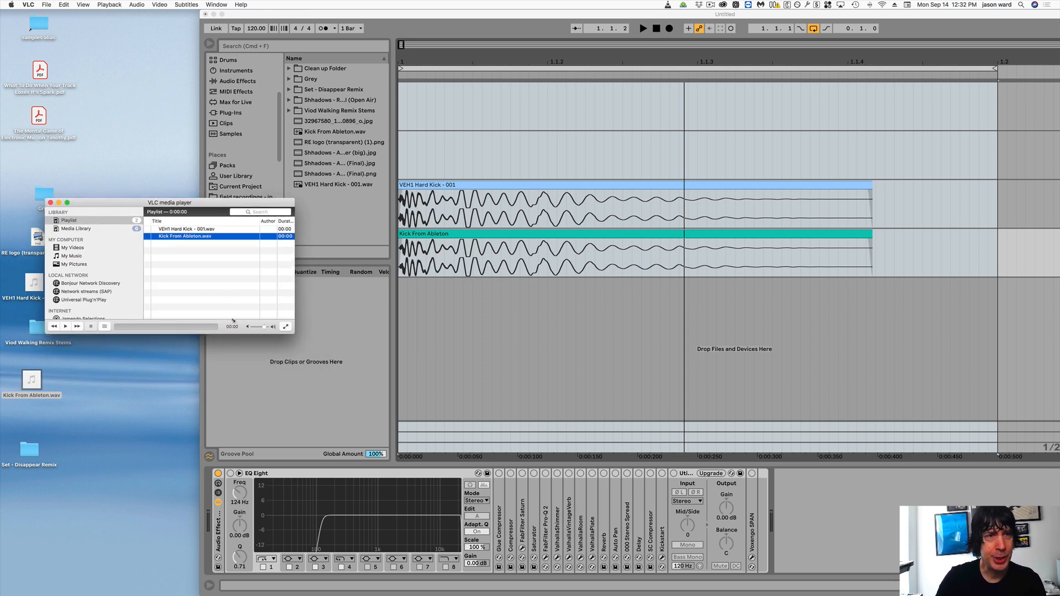
pyautogui.moveTo(167, 202); pyautogui.dragTo(75, 113)
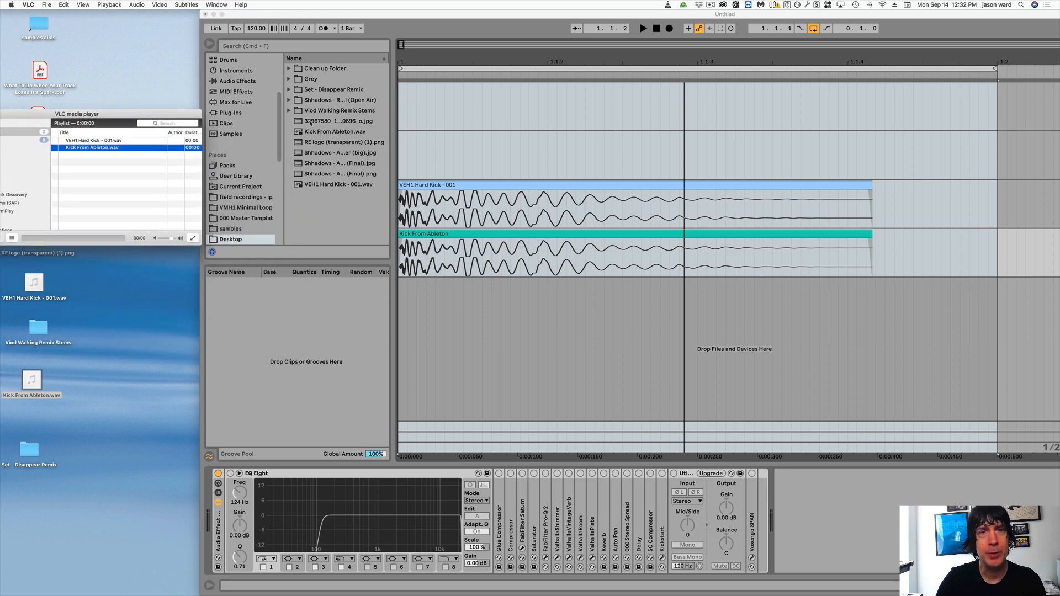
pyautogui.moveTo(364, 16); pyautogui.dragTo(227, 16)
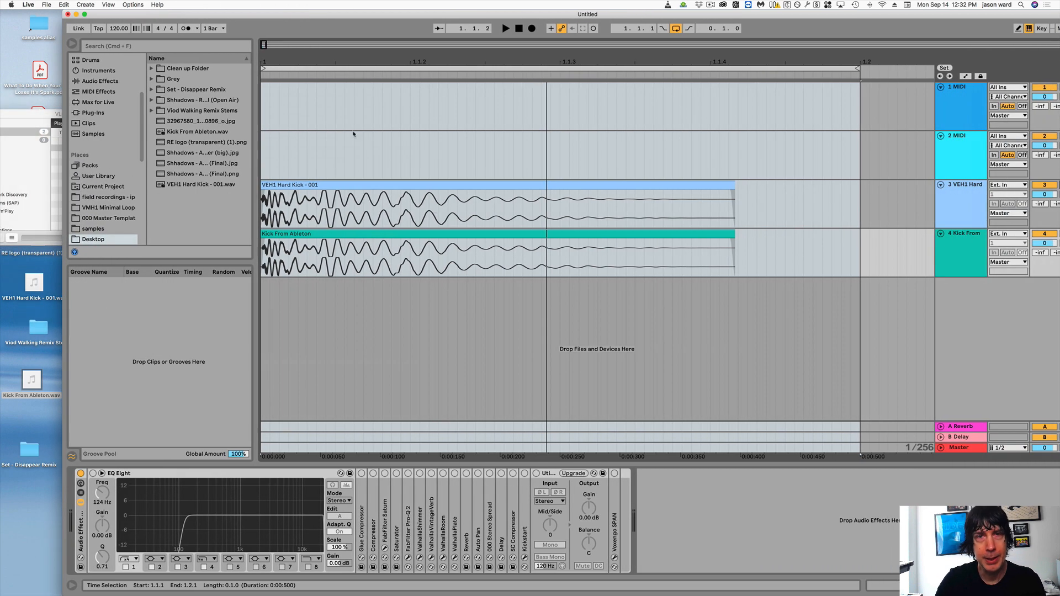
# - Remove the fade-ins from the start of the VEH1 Hard Kick - 001 and Kick From Ableton clips
pyautogui.scroll(10, 261, 59)
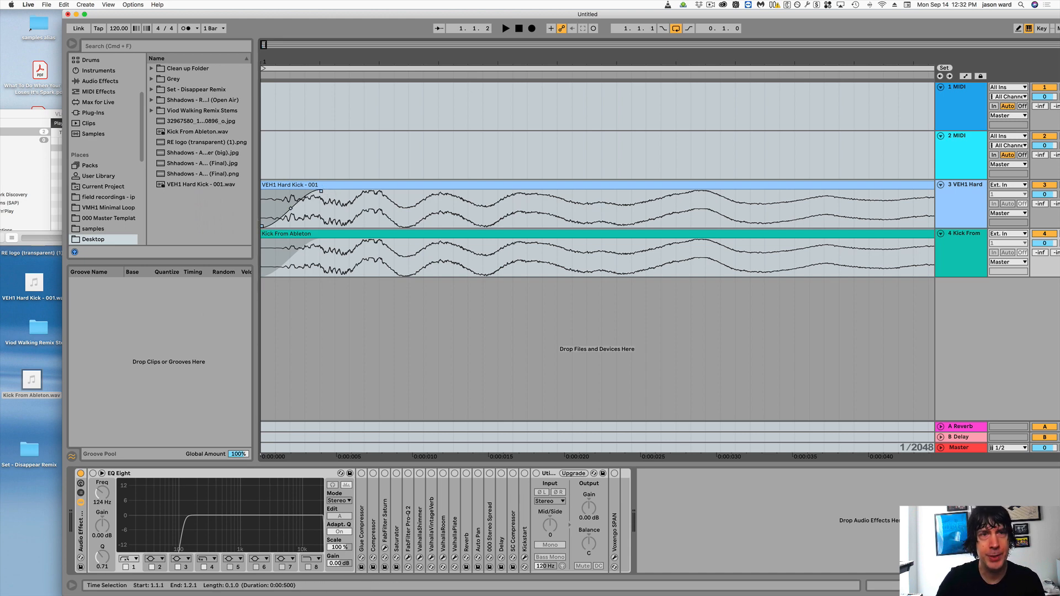
pyautogui.click(333, 186)
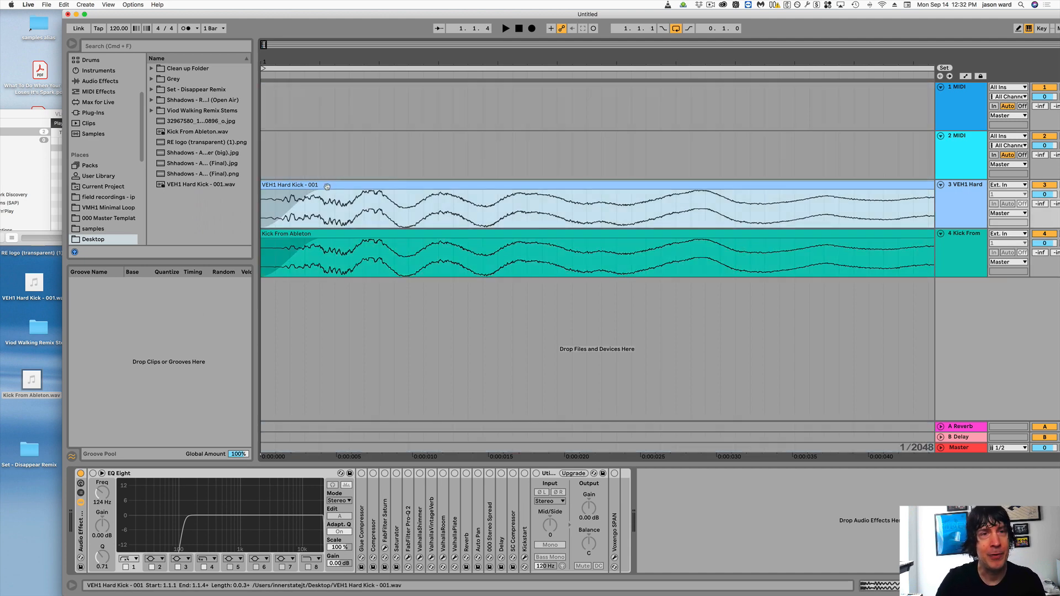
pyautogui.moveTo(320, 190); pyautogui.dragTo(253, 190)
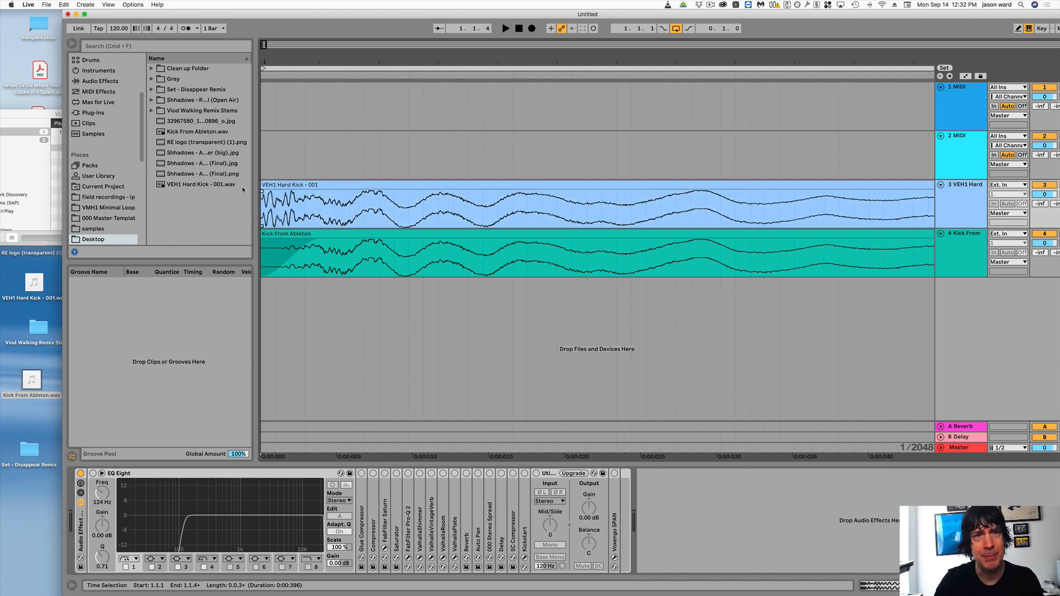
pyautogui.click(282, 252)
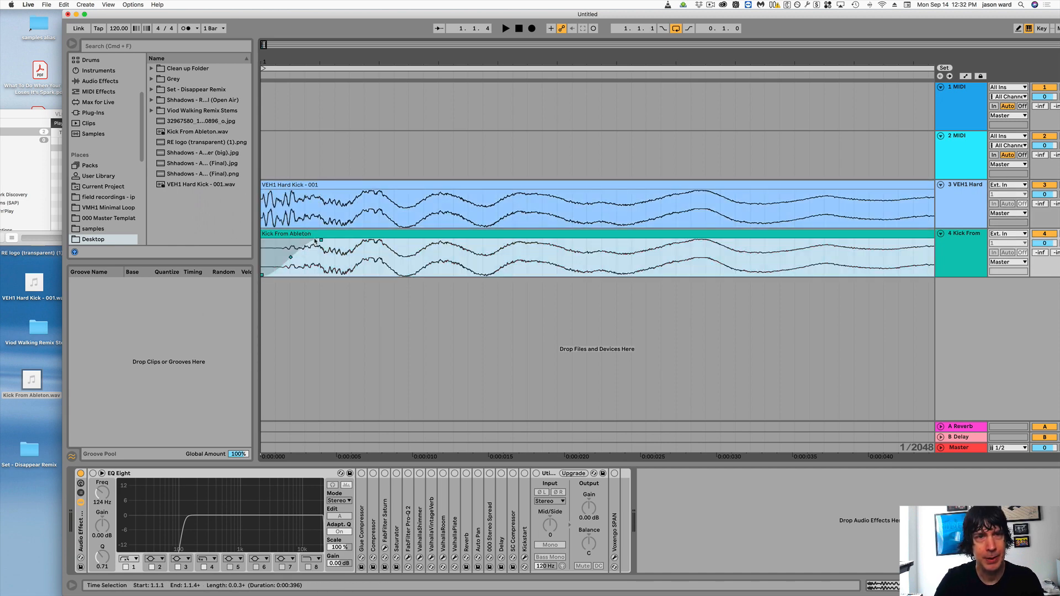
pyautogui.moveTo(320, 241); pyautogui.dragTo(254, 239)
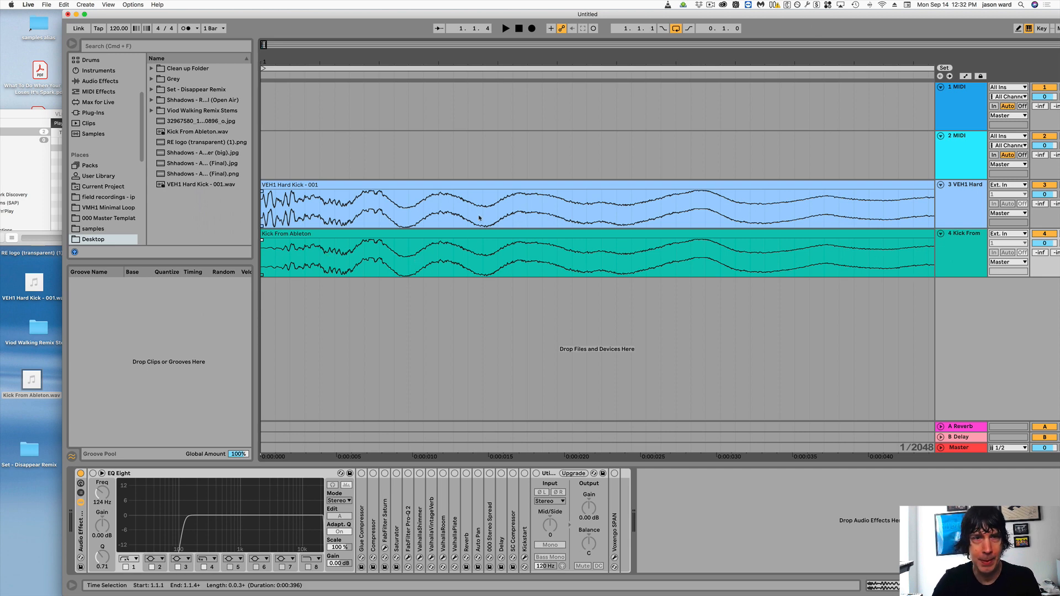
# - Delete the Kick From Ableton clip from the 4 track and select the looped range from 1.1.1 to 1.2.1
pyautogui.click(467, 236)
pyautogui.press('Delete')
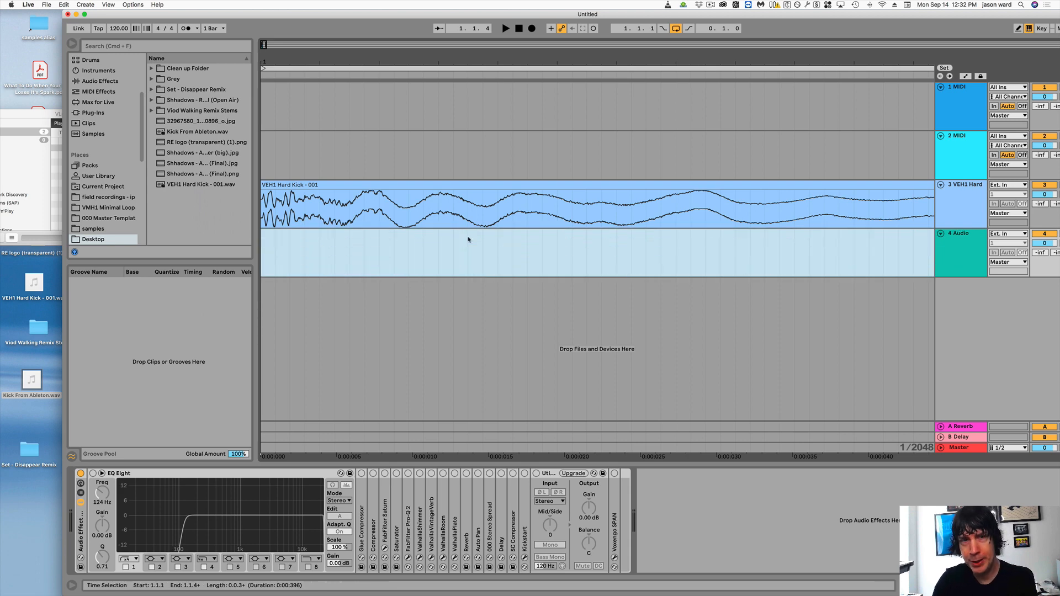
pyautogui.moveTo(344, 62); pyautogui.dragTo(343, 62)
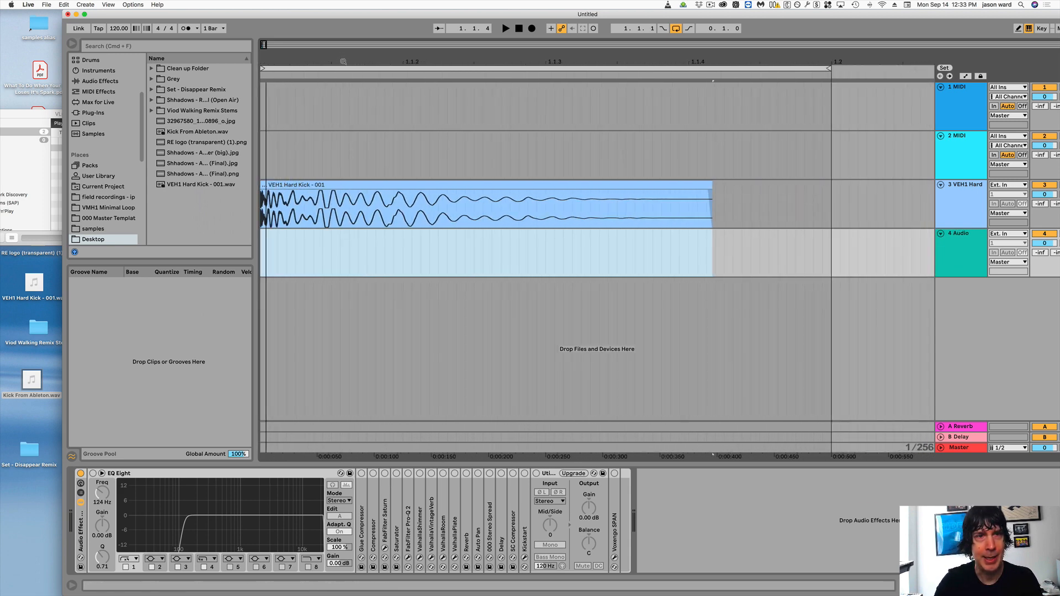
pyautogui.click(316, 67)
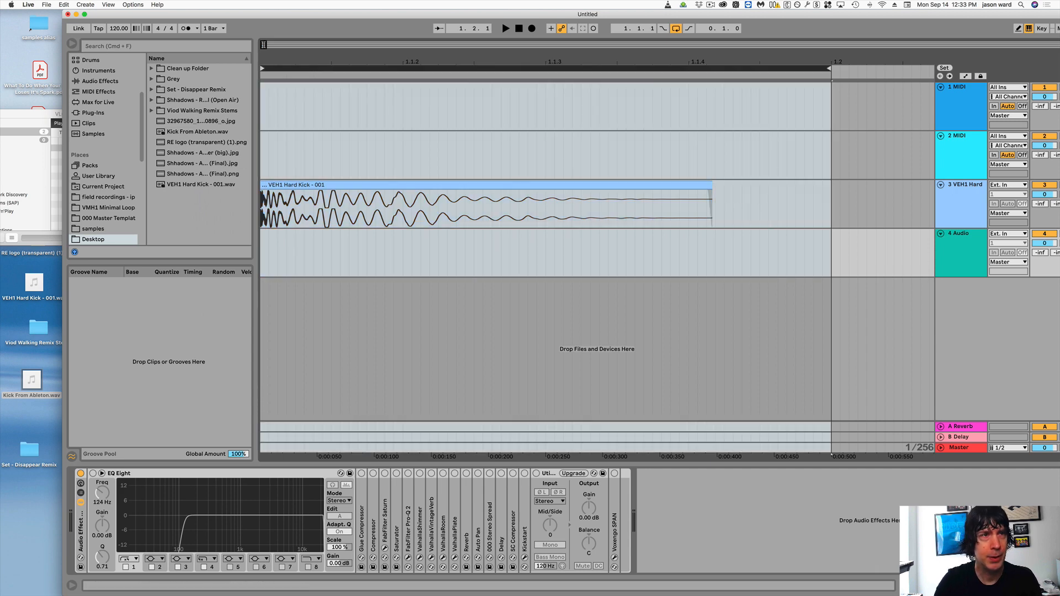
# - Export the selected range of the Master track as a WAV file named Kick From Ableton2 on the Desktop
pyautogui.click(47, 4)
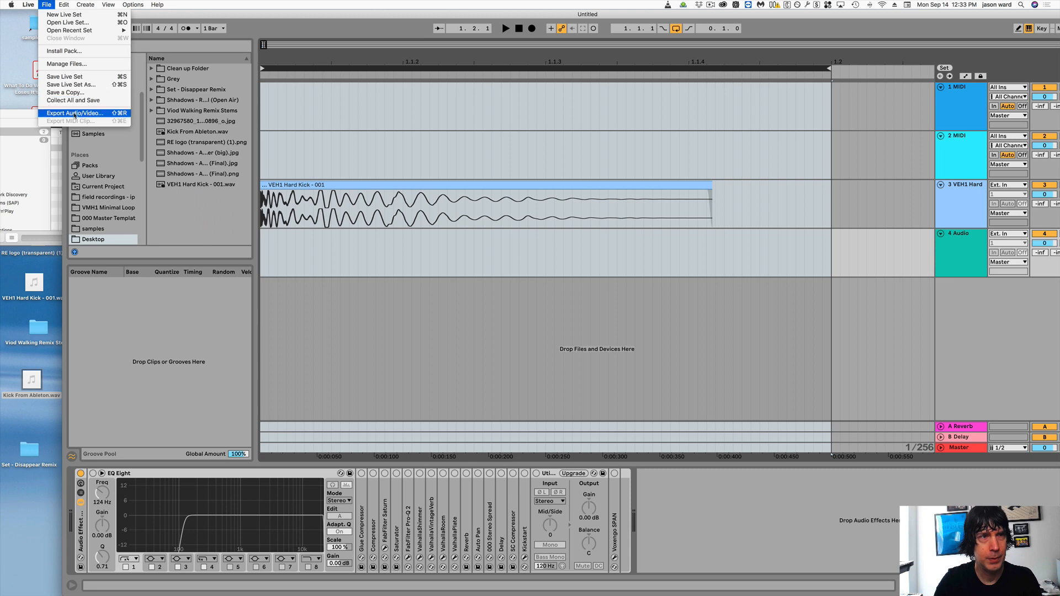
pyautogui.click(74, 114)
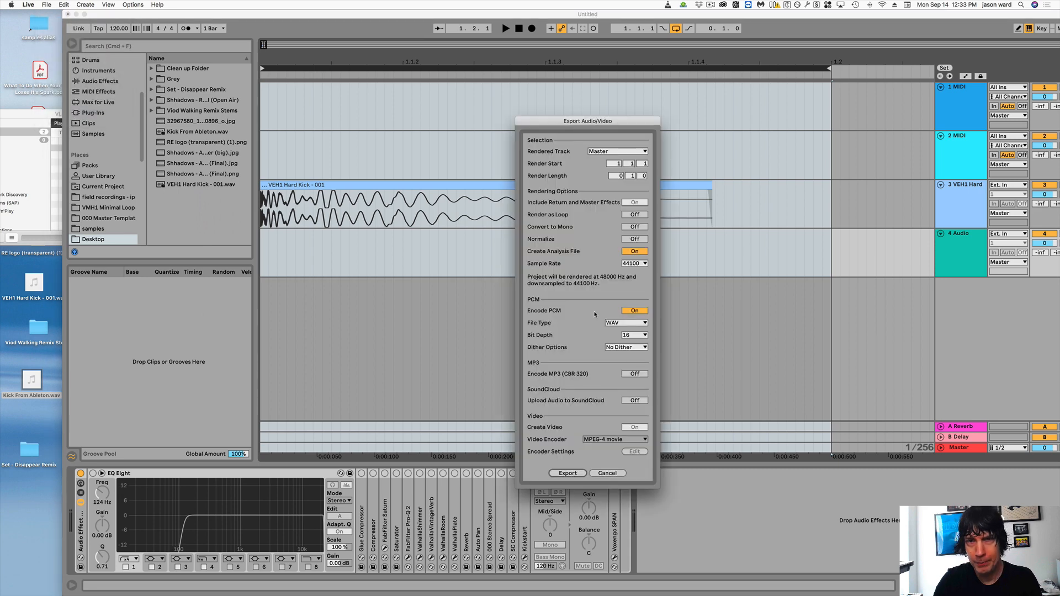
pyautogui.click(568, 473)
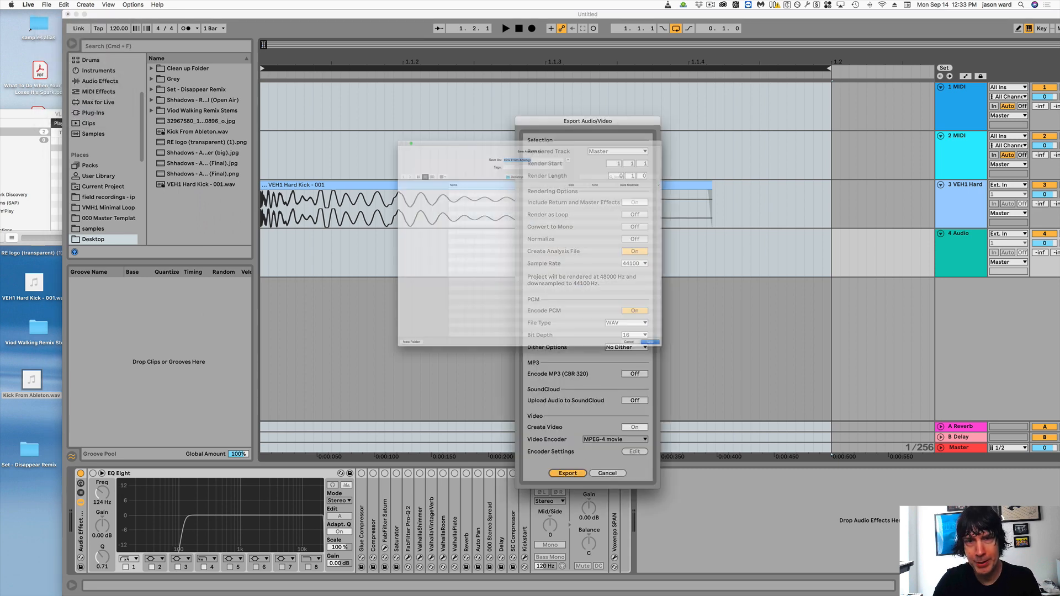
pyautogui.click(536, 102)
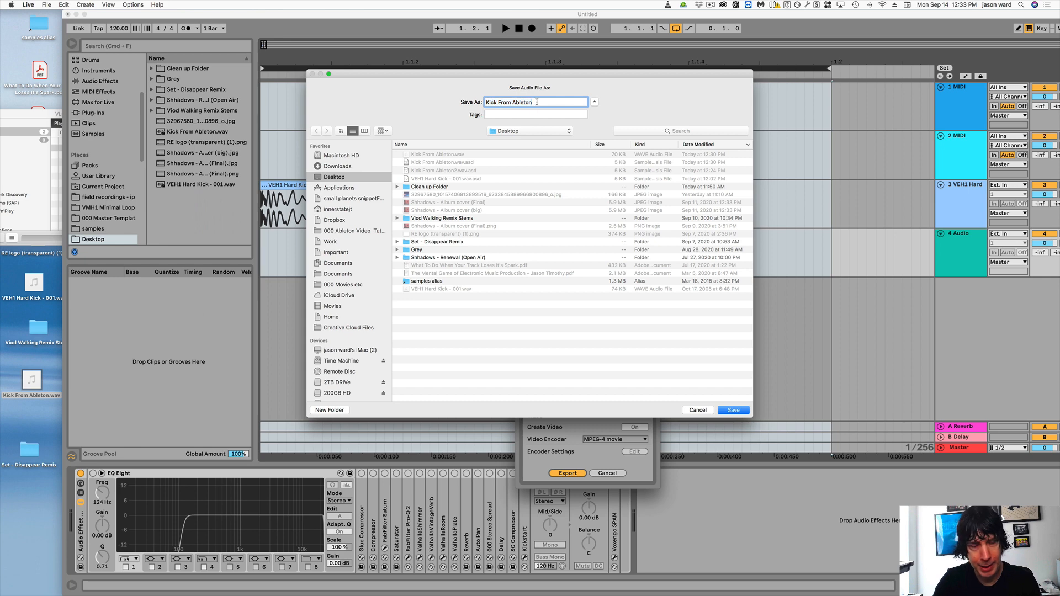
pyautogui.write('2')
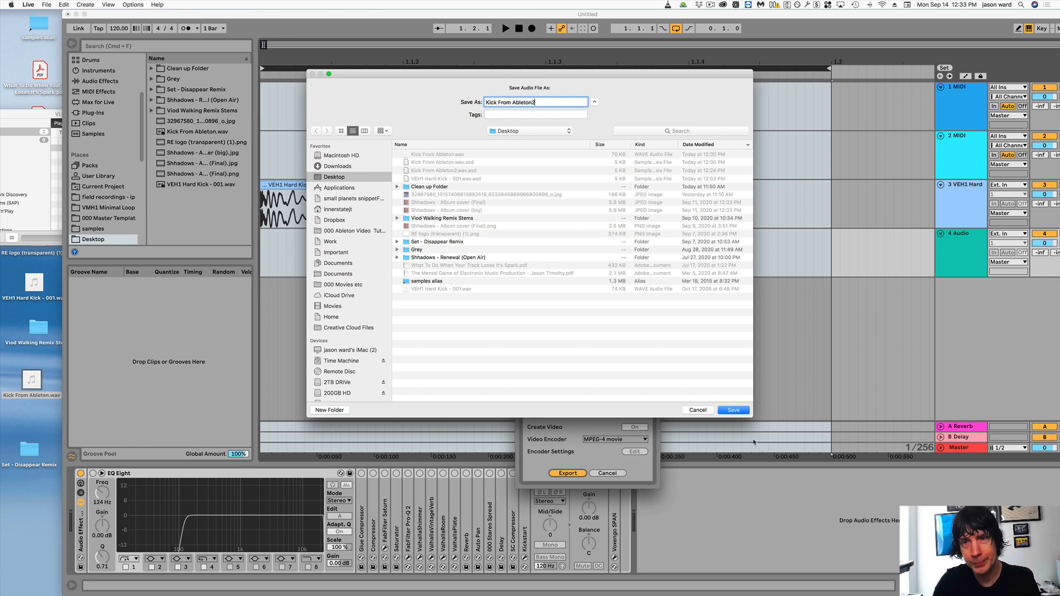
pyautogui.click(738, 413)
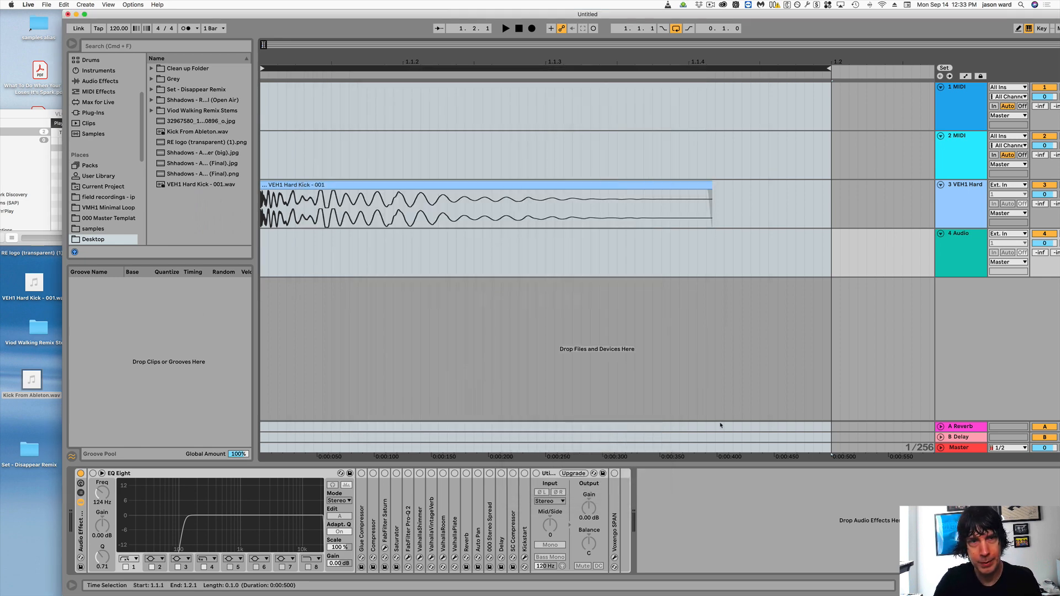
# - Switch to VLC and replace Kick From Ableton.wav in the playlist with Kick From Ableton2.wav from the desktop
pyautogui.moveTo(175, 14); pyautogui.dragTo(361, 14)
pyautogui.moveTo(94, 122); pyautogui.dragTo(201, 151)
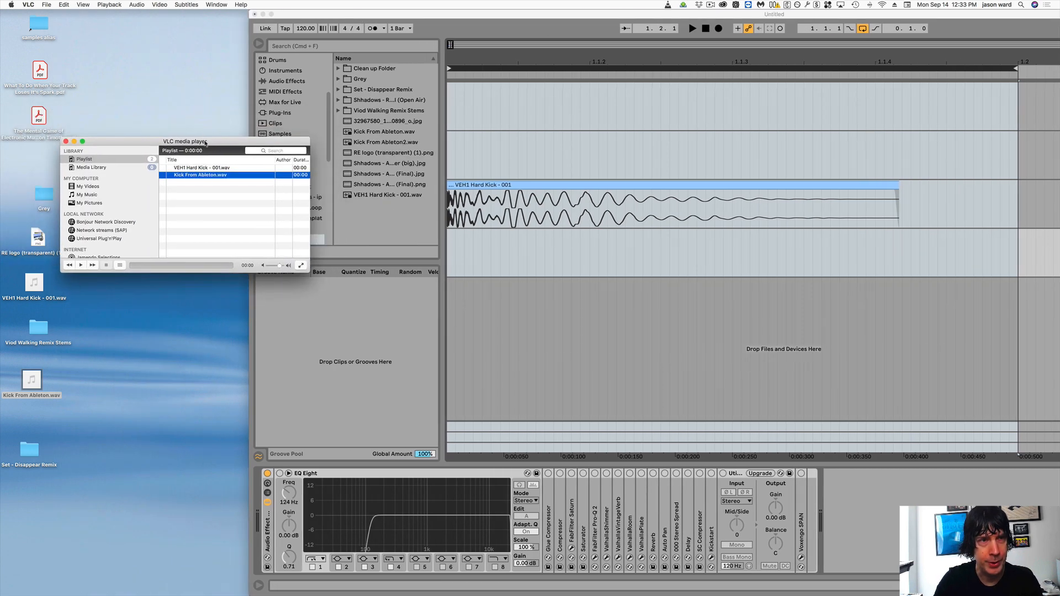
pyautogui.press('BackSpace')
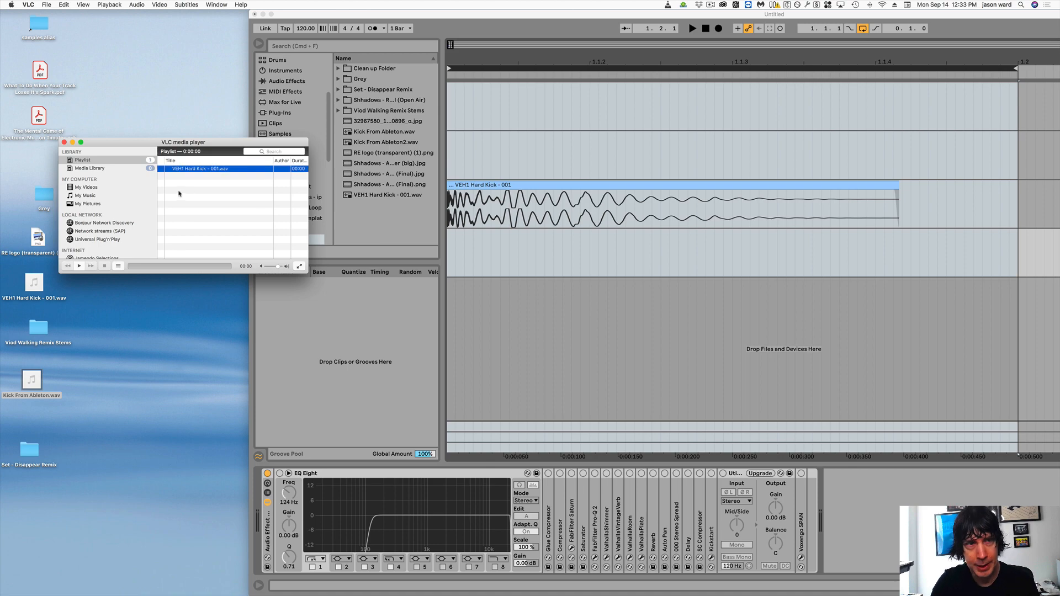
pyautogui.moveTo(1059, 1)
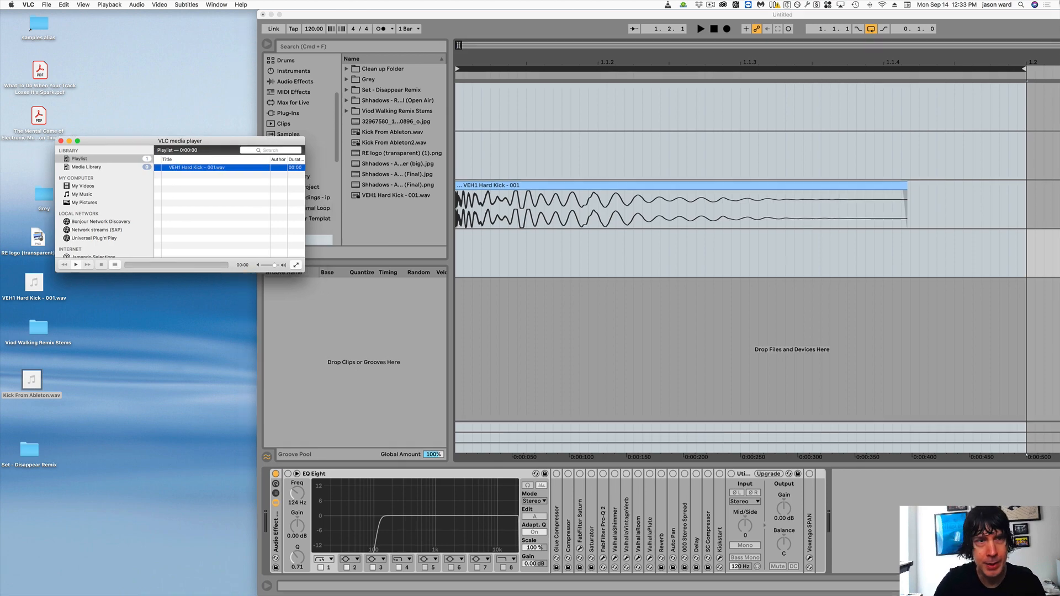
pyautogui.moveTo(945, 256); pyautogui.dragTo(207, 188)
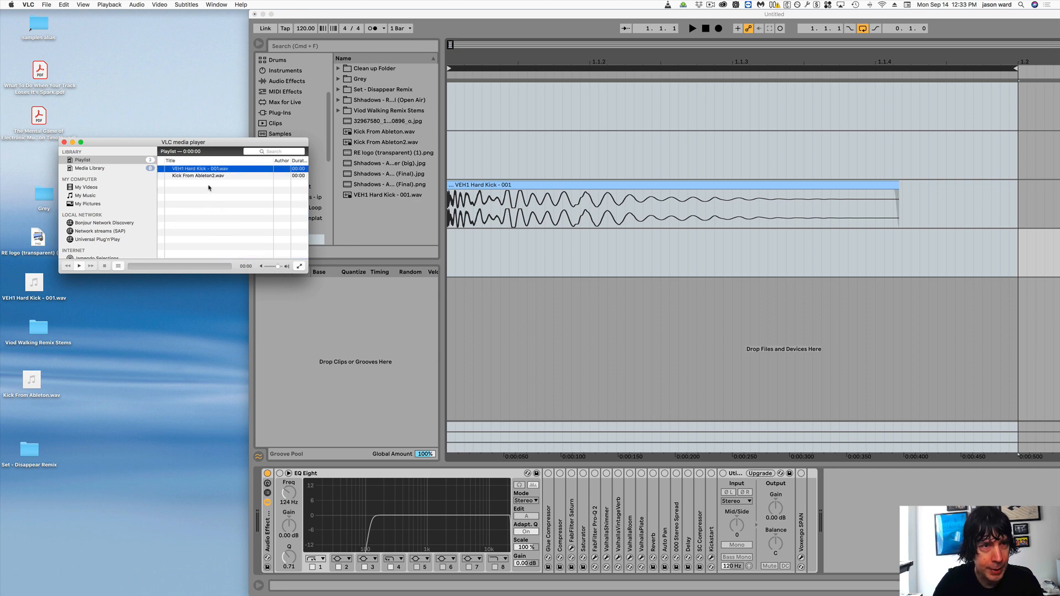
# - Play VEH1 Hard Kick - 001.wav and Kick From Ableton2.wav in a loop, stop playback, and close the player window
pyautogui.moveTo(209, 143); pyautogui.dragTo(177, 129)
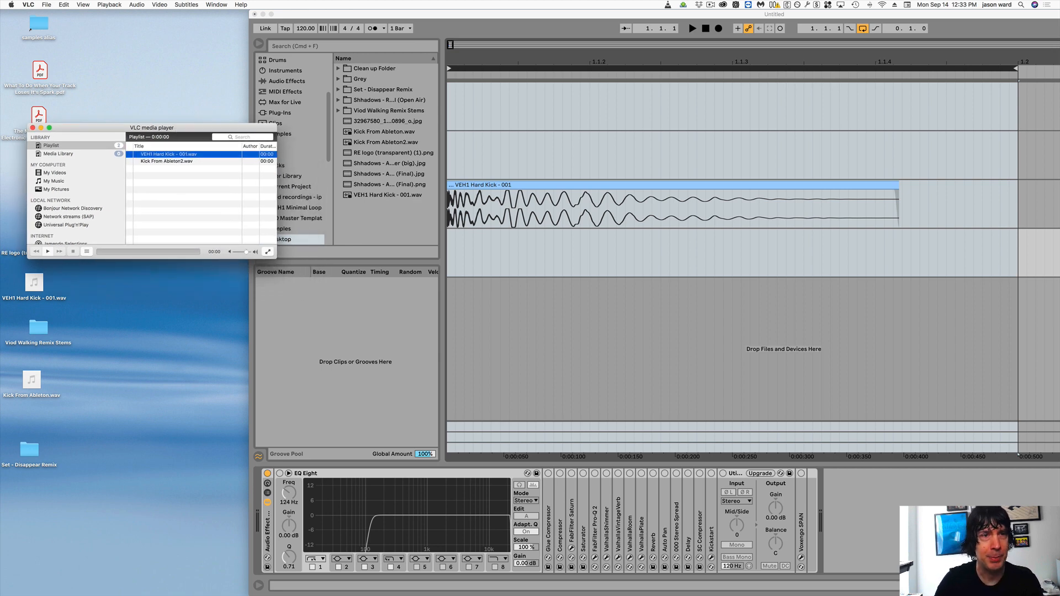
pyautogui.click(47, 252)
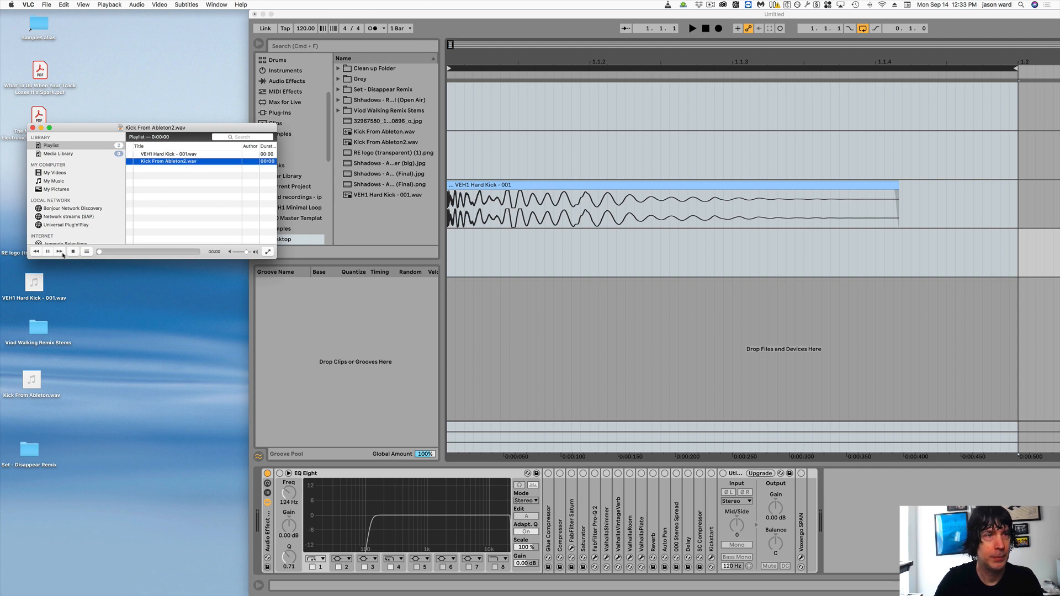
pyautogui.click(73, 252)
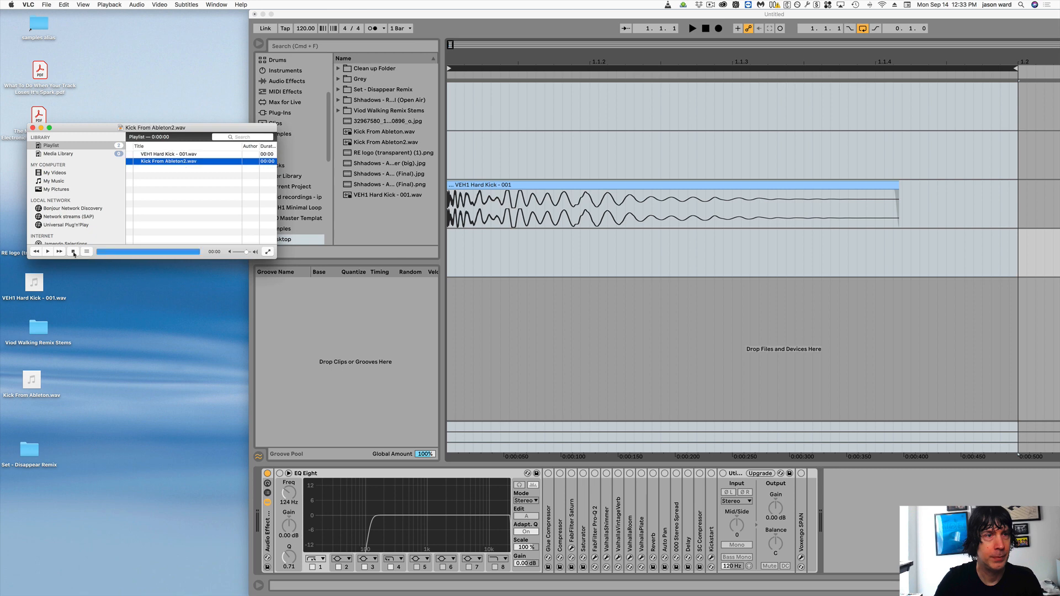
pyautogui.click(74, 252)
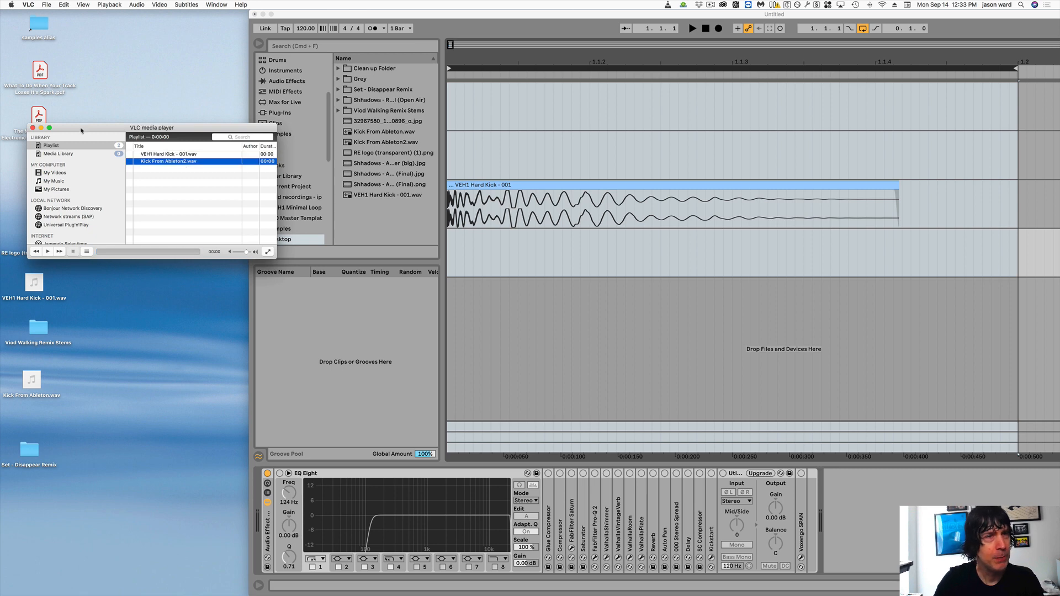
pyautogui.click(33, 128)
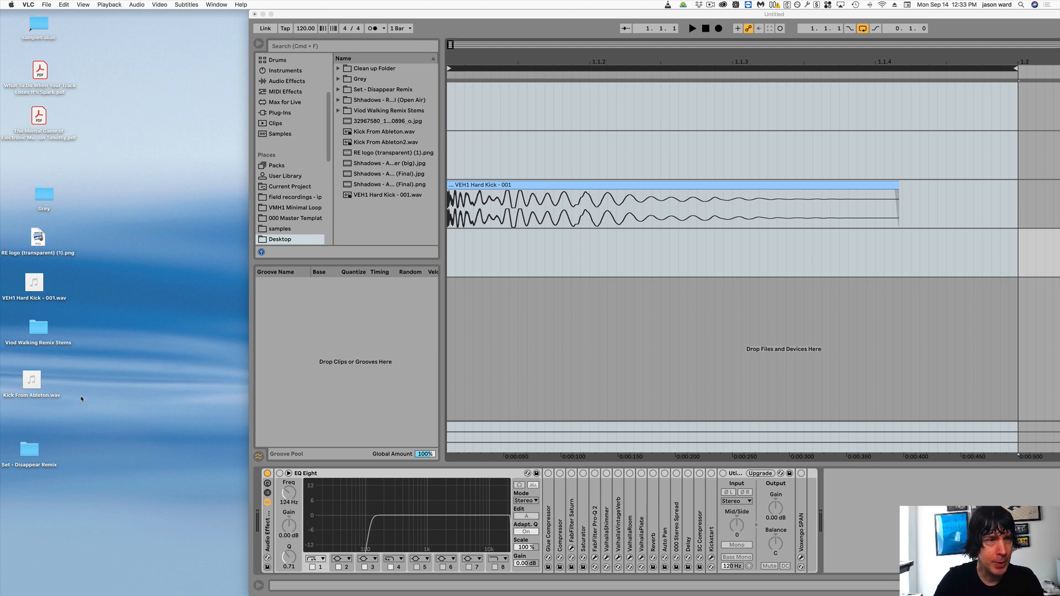
# - Place Kick From Ableton2.wav from the desktop at the start of the 4 Audio track in Ableton Live and remove its fade-in
pyautogui.press('F11')
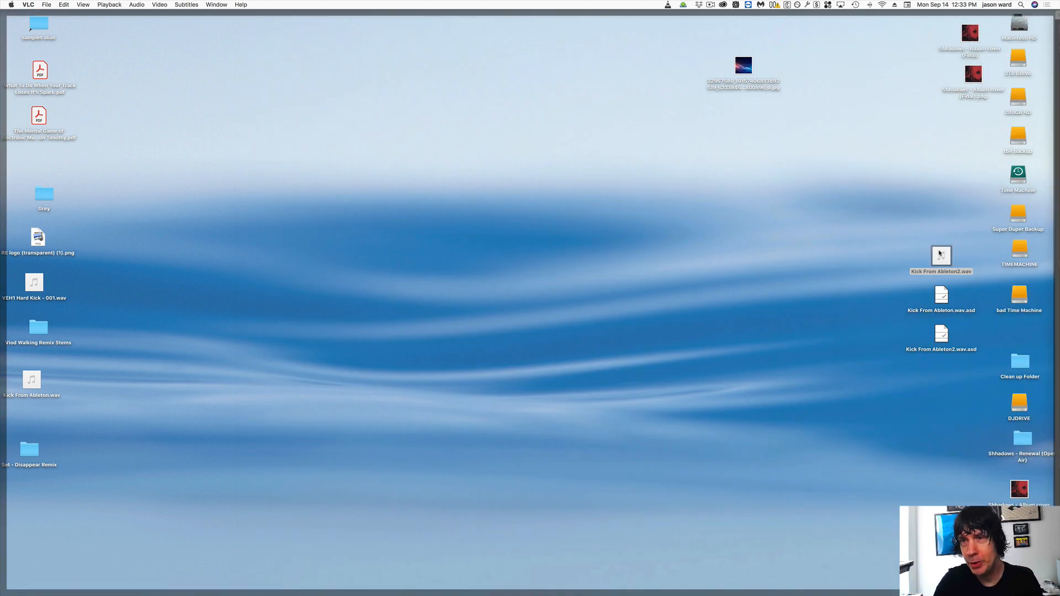
pyautogui.moveTo(940, 254); pyautogui.dragTo(449, 235)
pyautogui.press('F11')
pyautogui.moveTo(449, 57); pyautogui.dragTo(476, 236)
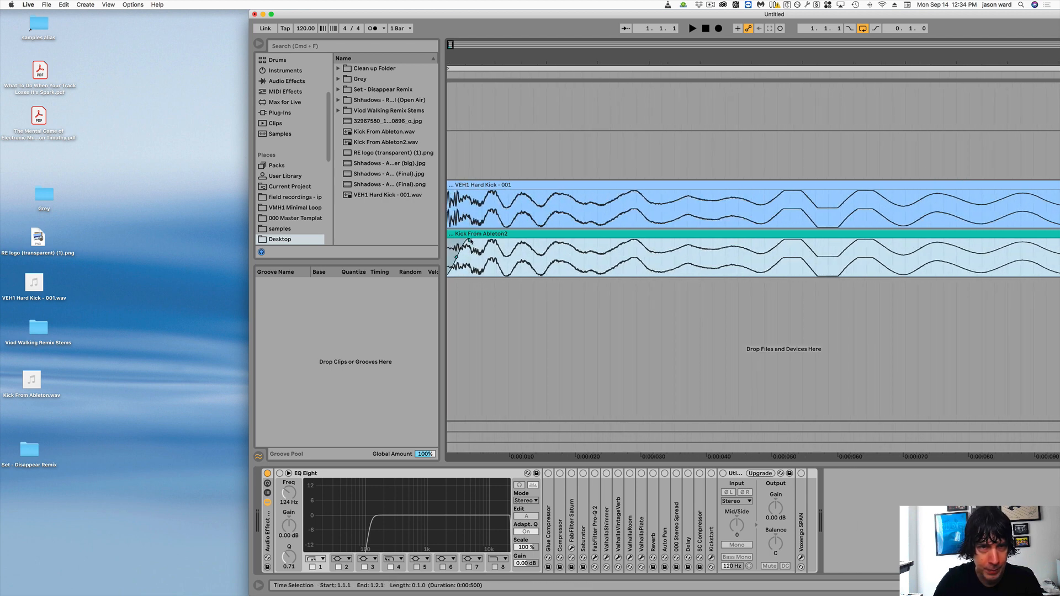
pyautogui.click(461, 243)
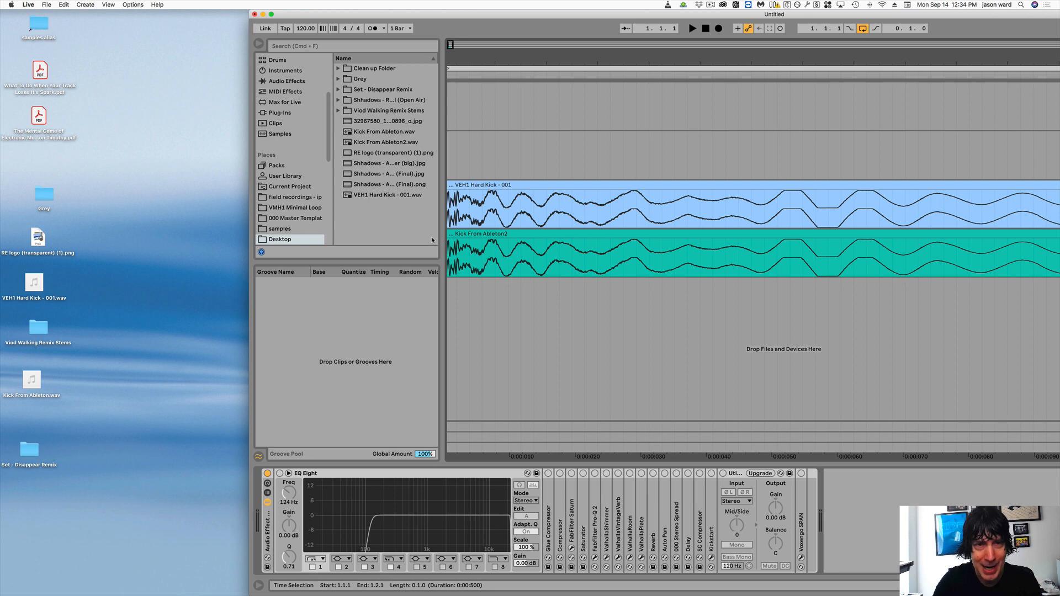
# - Audition the VEH1 Hard Kick and Kick From Ableton2 tracks soloed one after the other, and compare their waveforms up close at the start
pyautogui.moveTo(570, 14); pyautogui.dragTo(335, 16)
pyautogui.click(1017, 188)
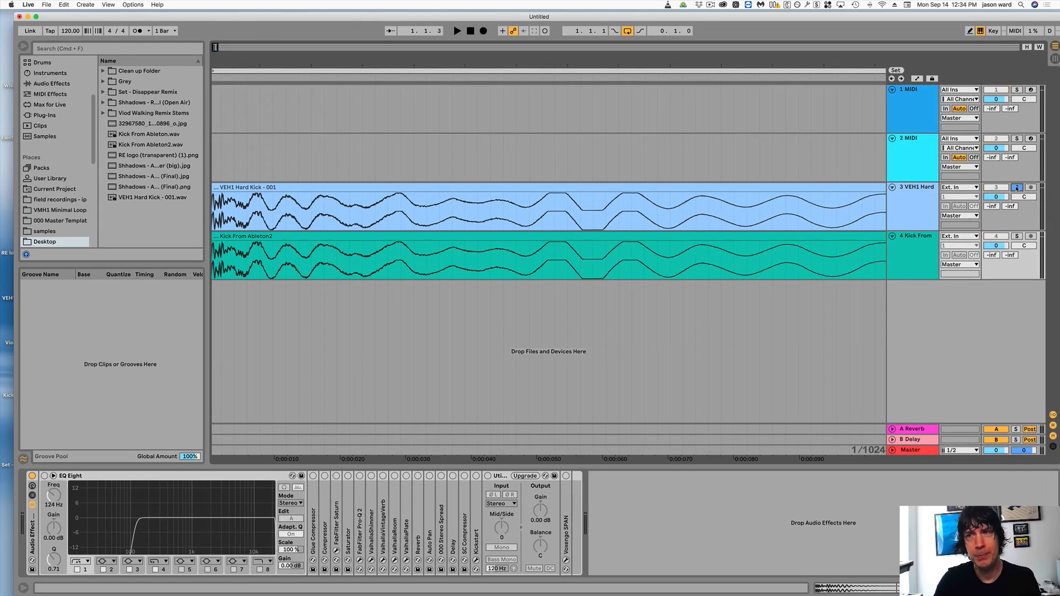
pyautogui.press('space')
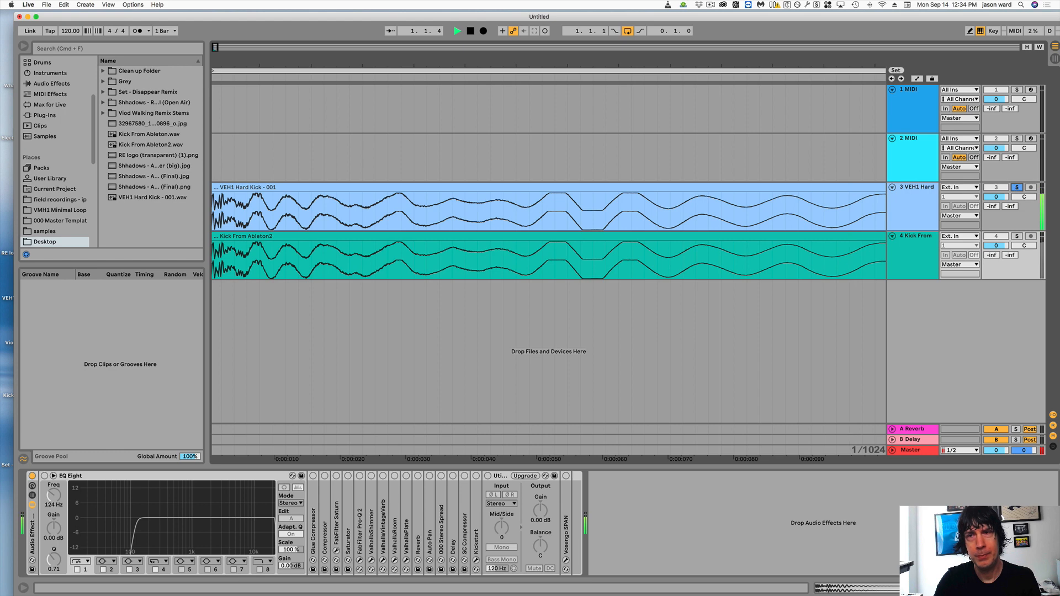
pyautogui.press('space')
pyautogui.click(1017, 236)
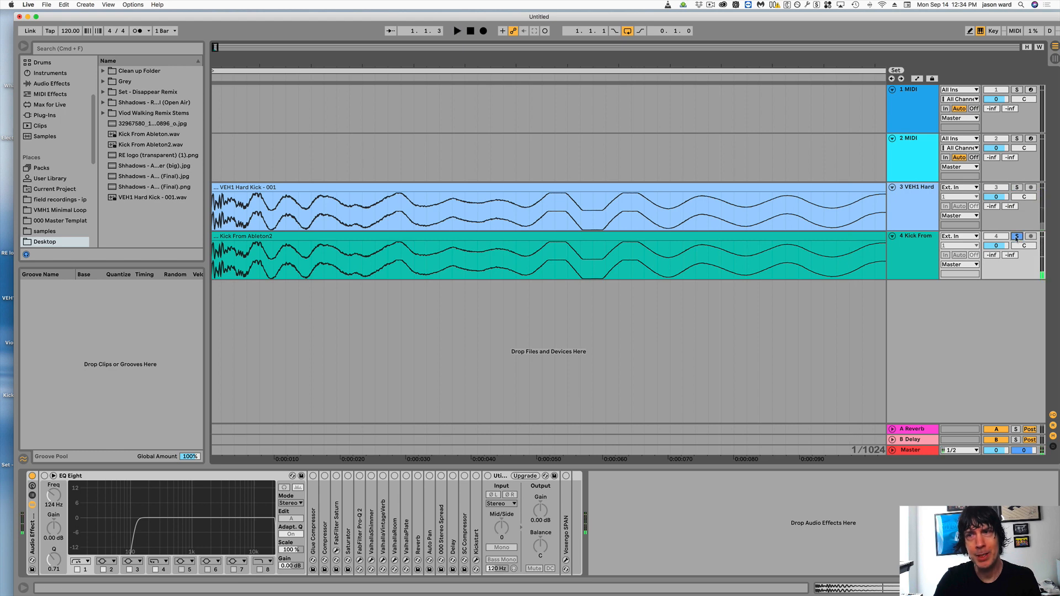
pyautogui.press('space')
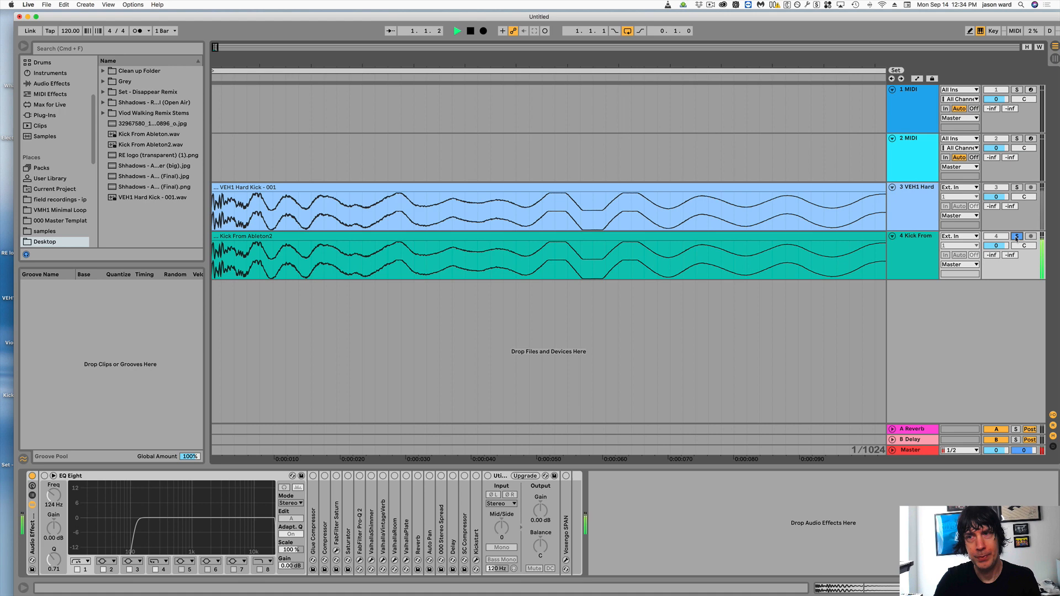
pyautogui.press('space')
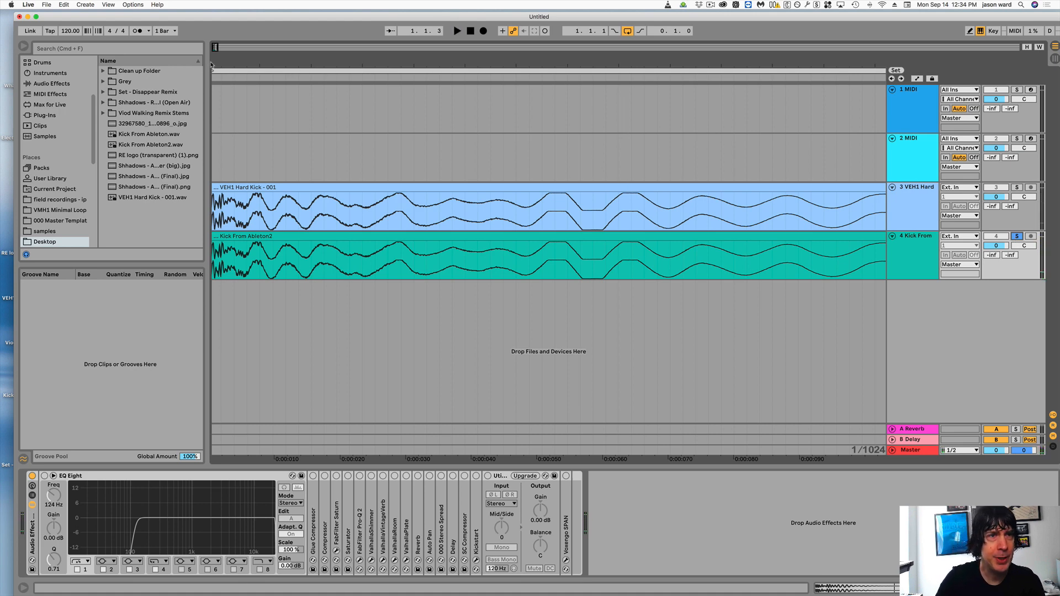
pyautogui.moveTo(213, 62); pyautogui.dragTo(214, 63)
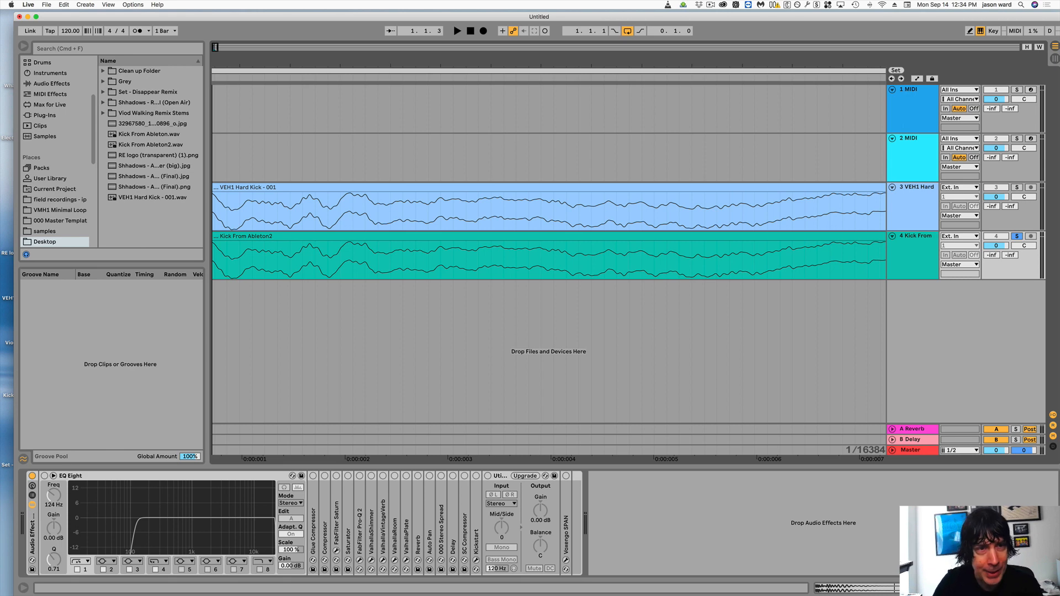
pyautogui.moveTo(214, 62); pyautogui.dragTo(286, 62)
pyautogui.moveTo(214, 63); pyautogui.dragTo(214, 58)
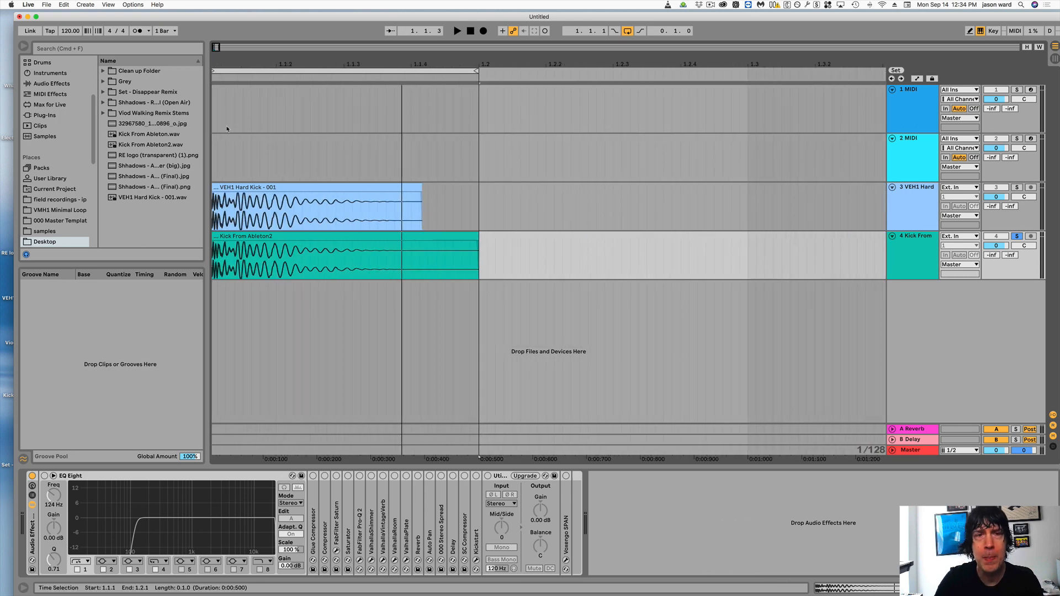
pyautogui.moveTo(381, 64); pyautogui.dragTo(382, 58)
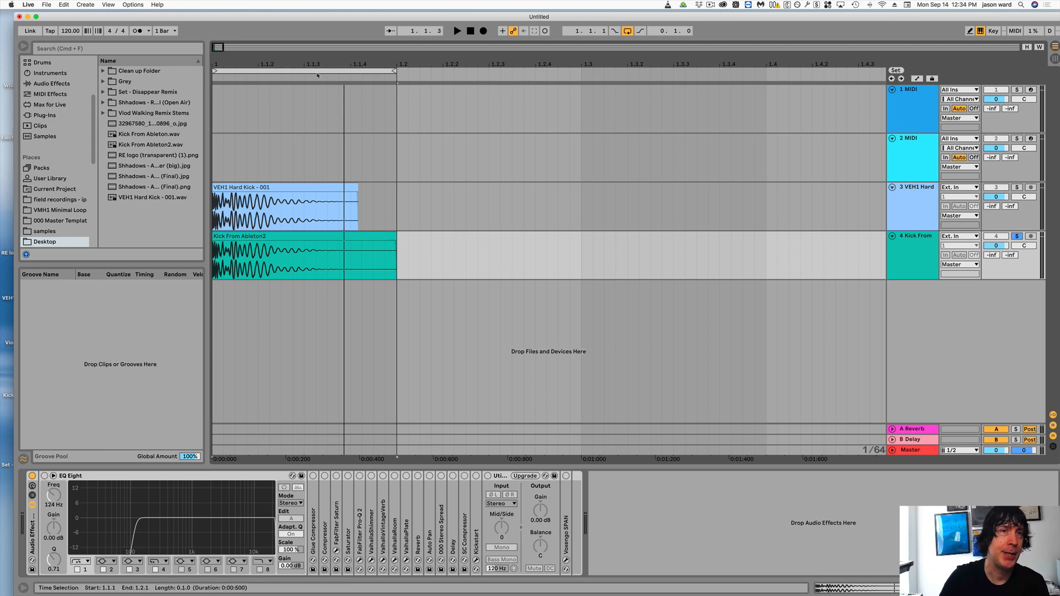
# - Delete the Kick From Ableton2 clip from the fourth track and select the VEH1 Hard Kick - 001 clip
pyautogui.moveTo(288, 17); pyautogui.dragTo(450, 8)
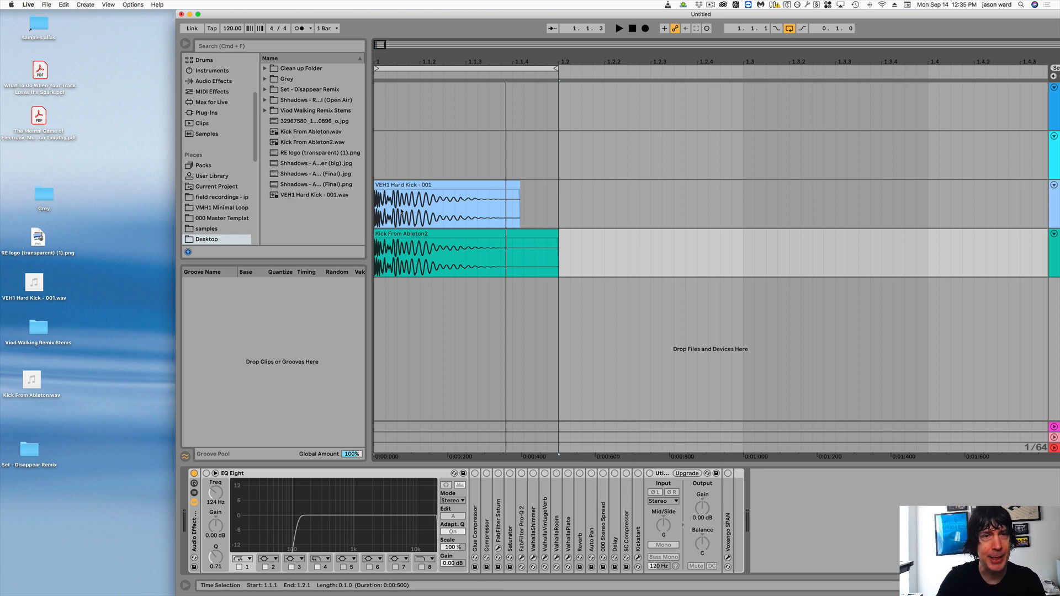
pyautogui.click(427, 235)
pyautogui.press('Delete')
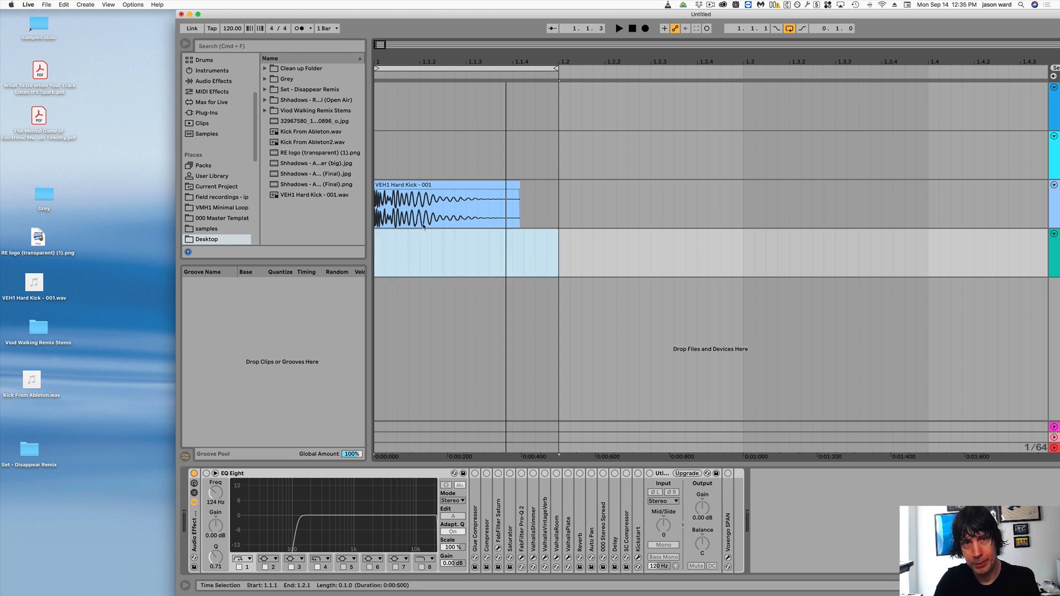
pyautogui.click(421, 185)
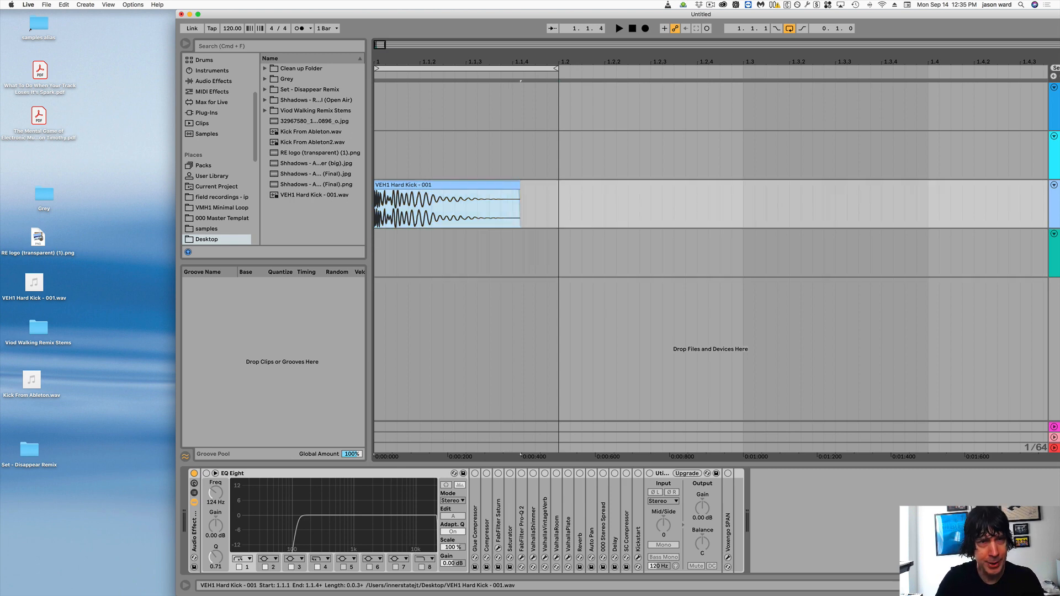
# - Switch to VLC and remove Kick From Ableton2.wav from the playlist
pyautogui.moveTo(243, 594)
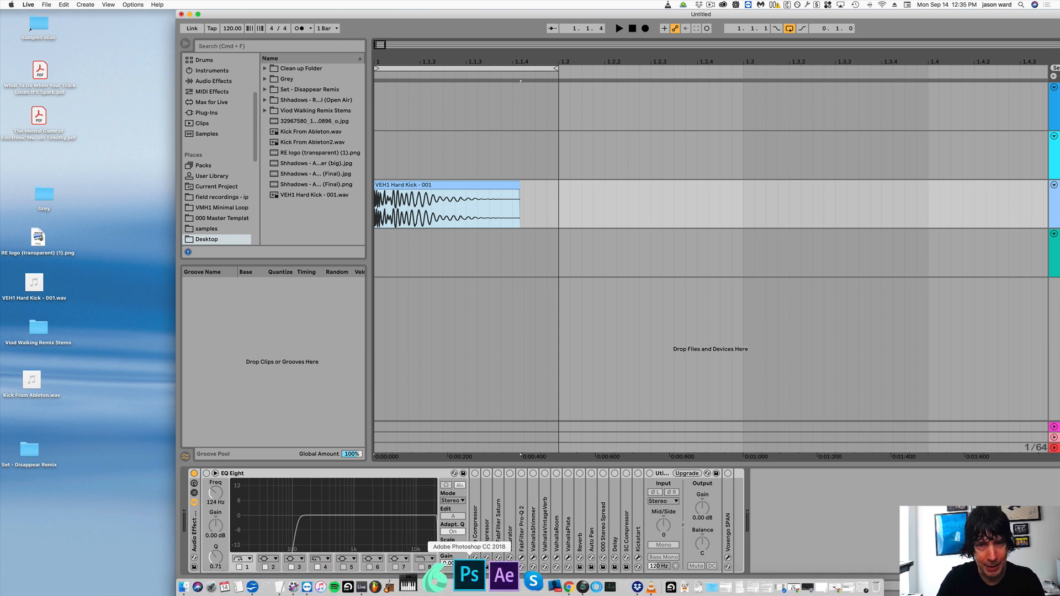
pyautogui.click(605, 582)
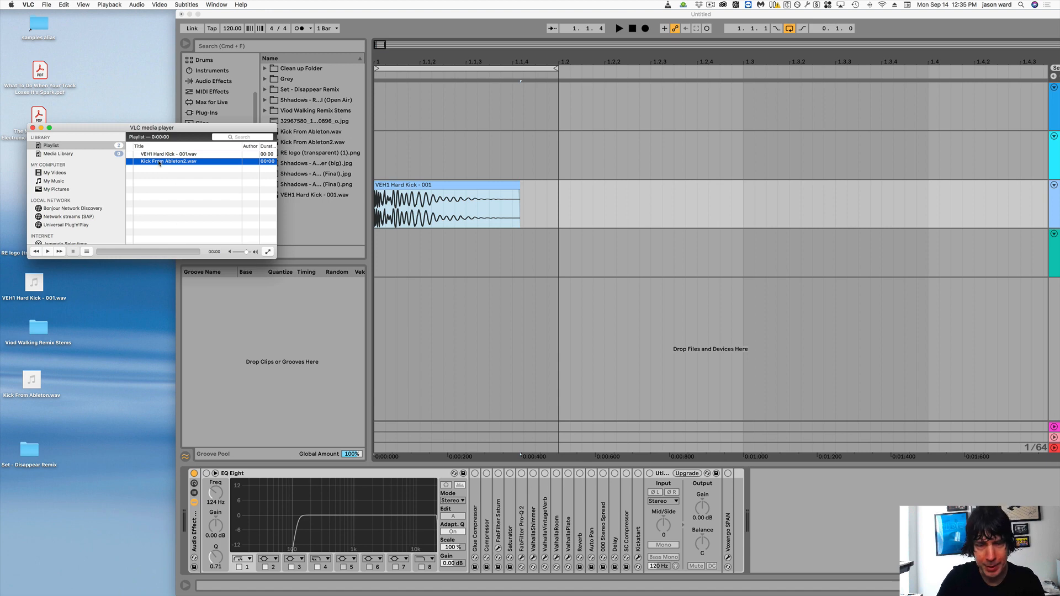
pyautogui.press('Delete')
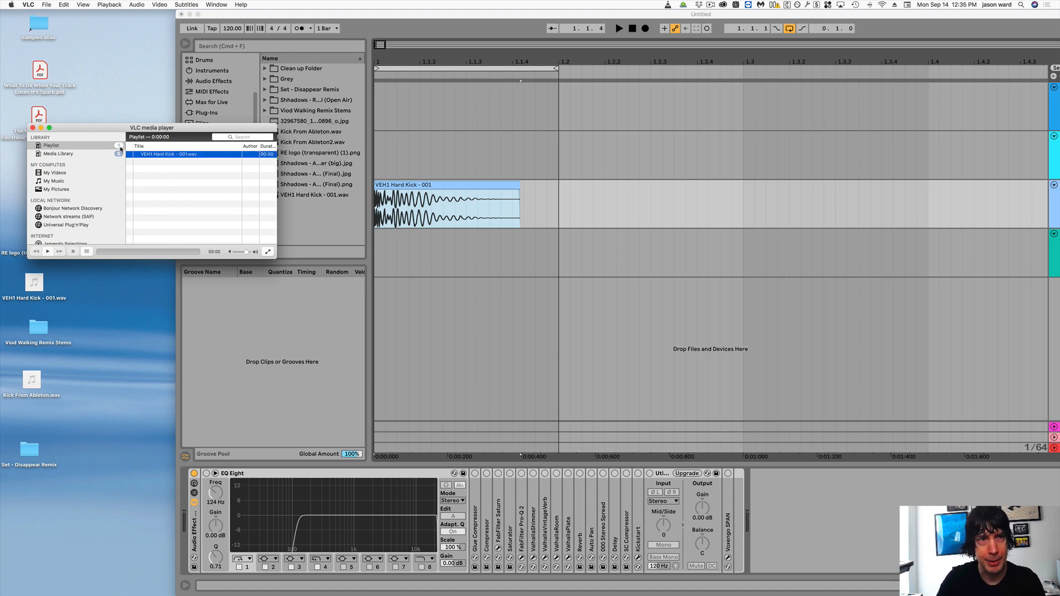
# - Play VEH1 Hard Kick - 001.wav in VLC, and play the same kick in Ableton Live for comparison
pyautogui.moveTo(121, 106); pyautogui.dragTo(95, 112)
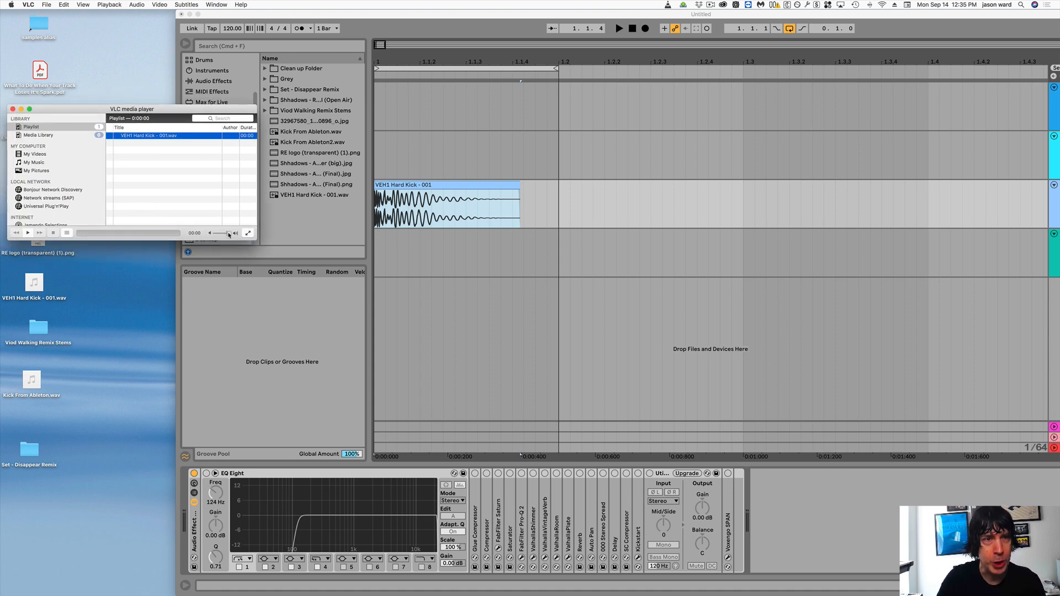
pyautogui.click(28, 233)
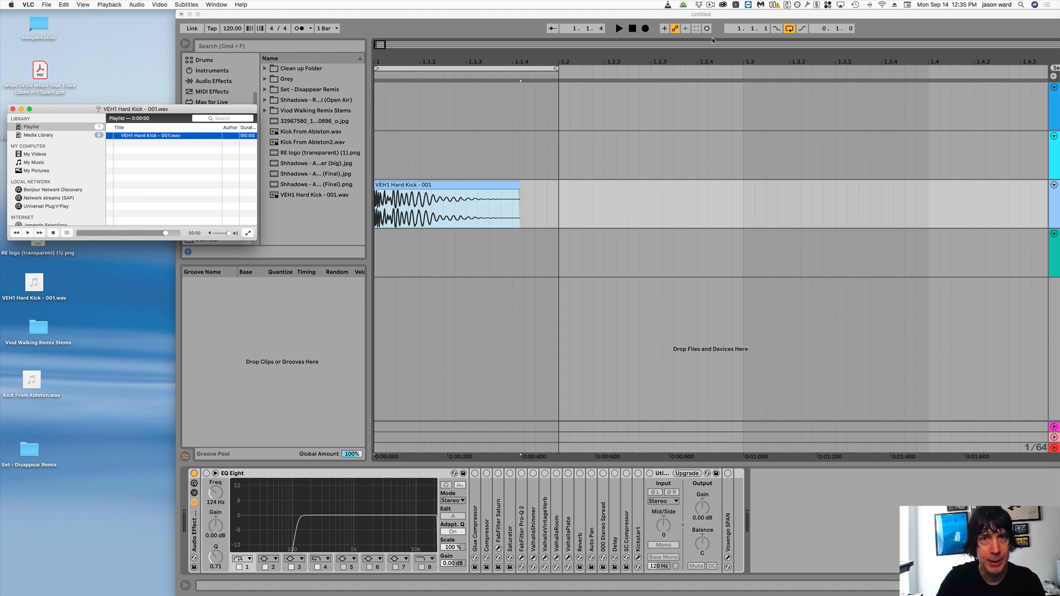
pyautogui.click(621, 29)
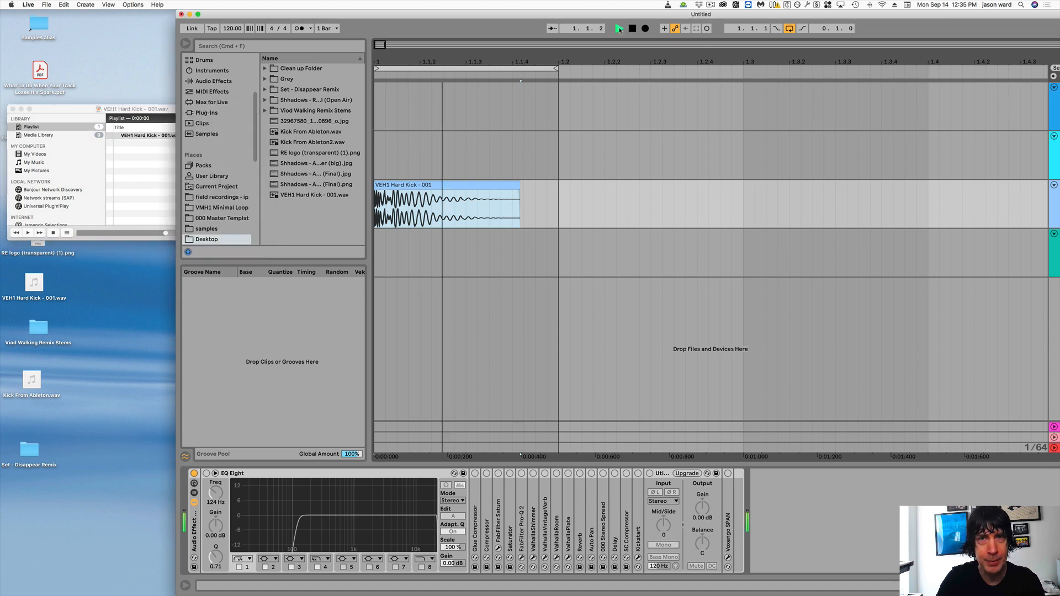
# - Replay the VEH1 Hard Kick - 001 clip in Ableton Live, and switch to VLC to play the same sample
pyautogui.click(632, 28)
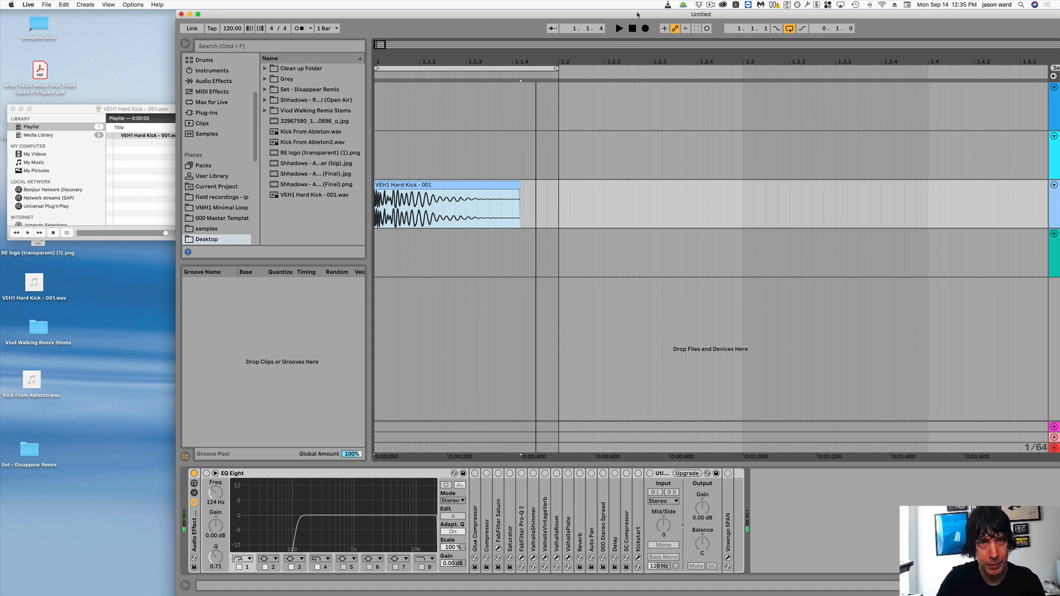
pyautogui.click(621, 28)
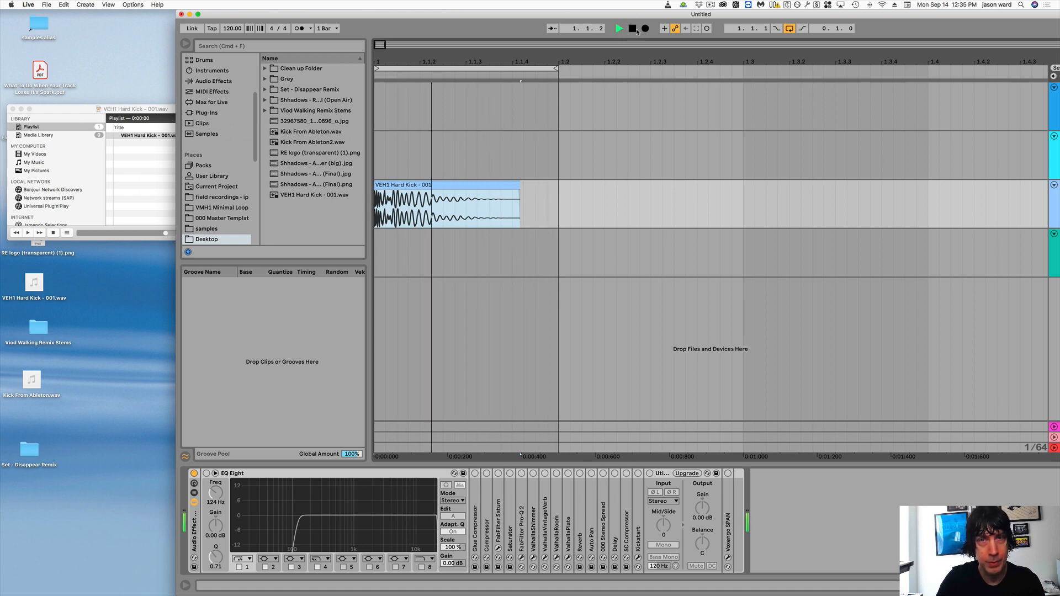
pyautogui.click(633, 28)
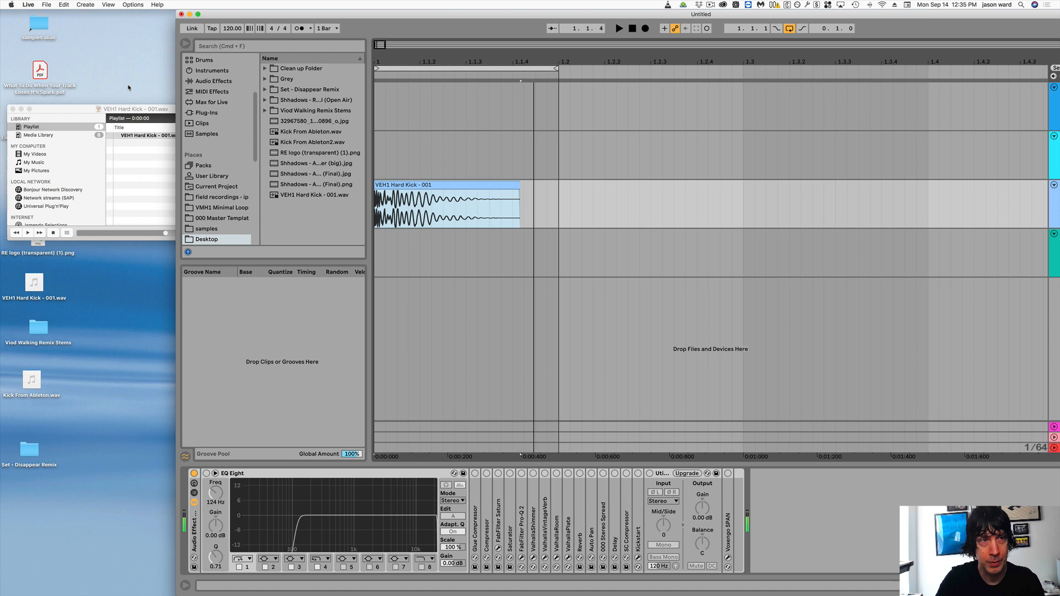
pyautogui.click(74, 107)
pyautogui.click(27, 233)
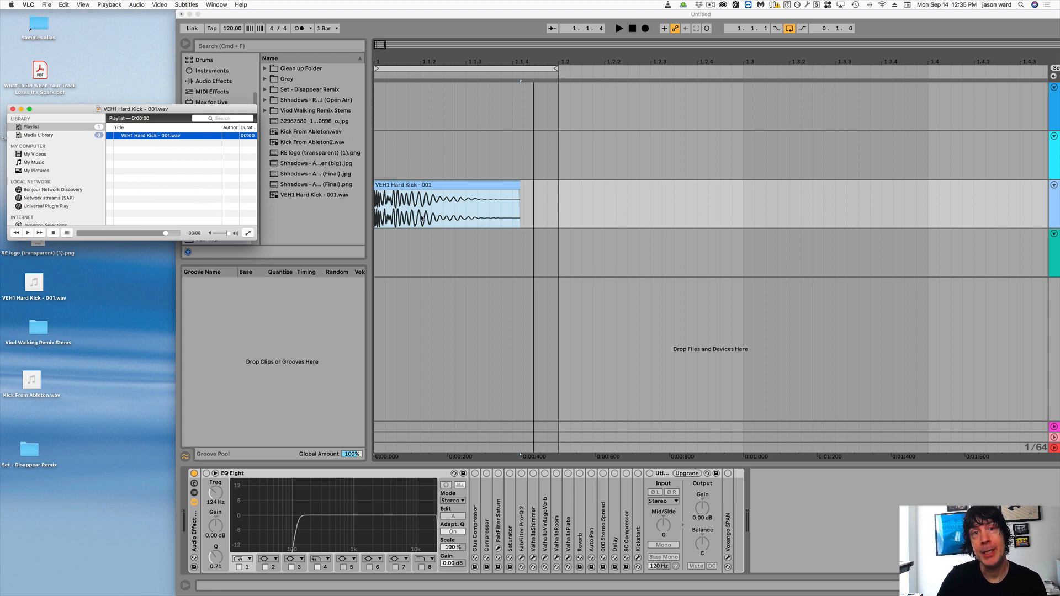
# - Lower the VLC playback volume slightly, and play VEH1 Hard Kick - 001.wav once before stopping it
pyautogui.moveTo(161, 109); pyautogui.dragTo(169, 131)
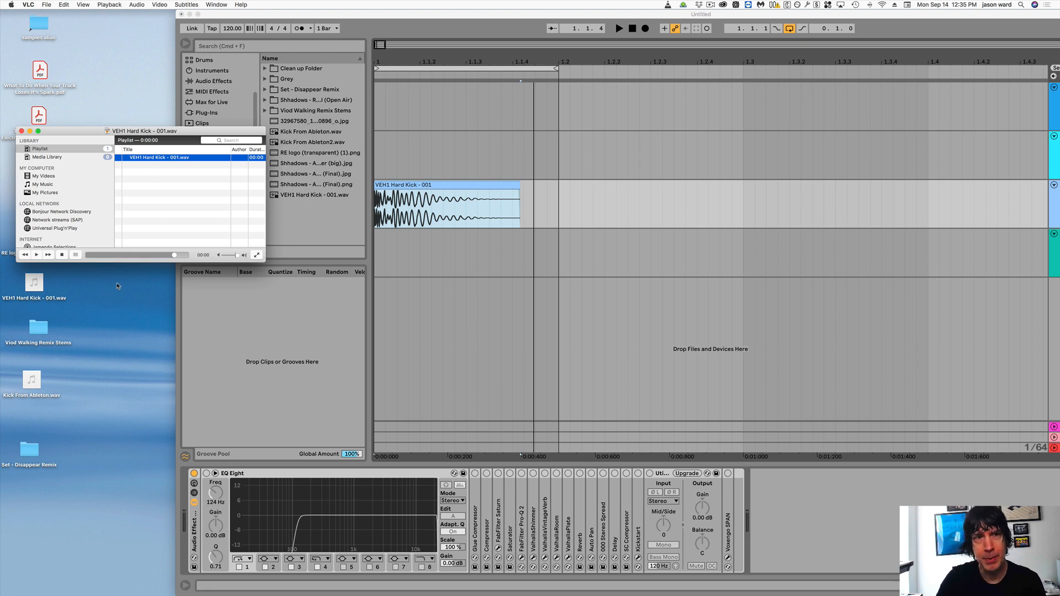
pyautogui.moveTo(237, 257); pyautogui.dragTo(231, 257)
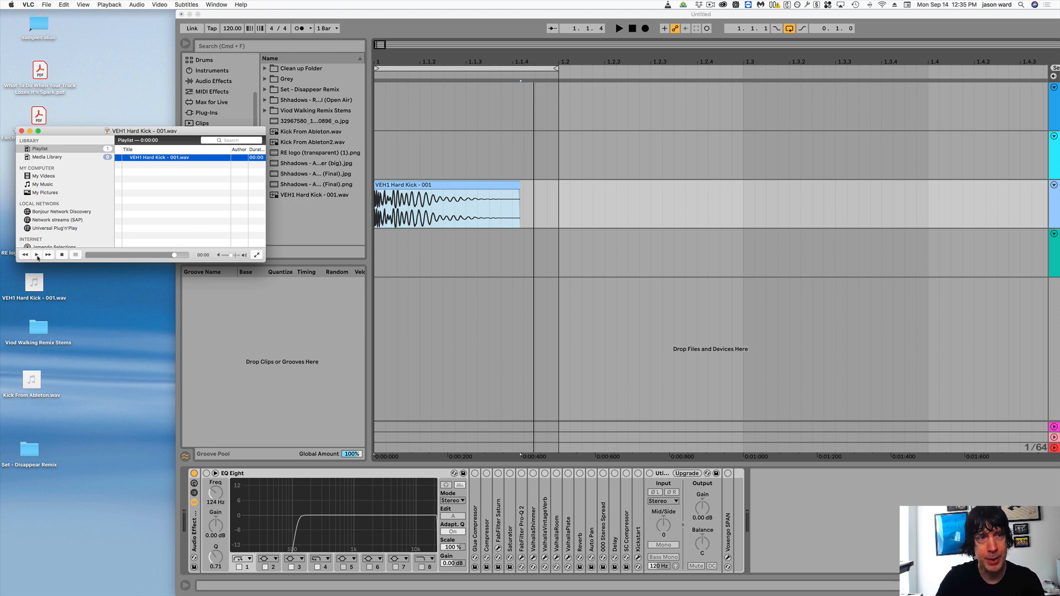
pyautogui.click(37, 256)
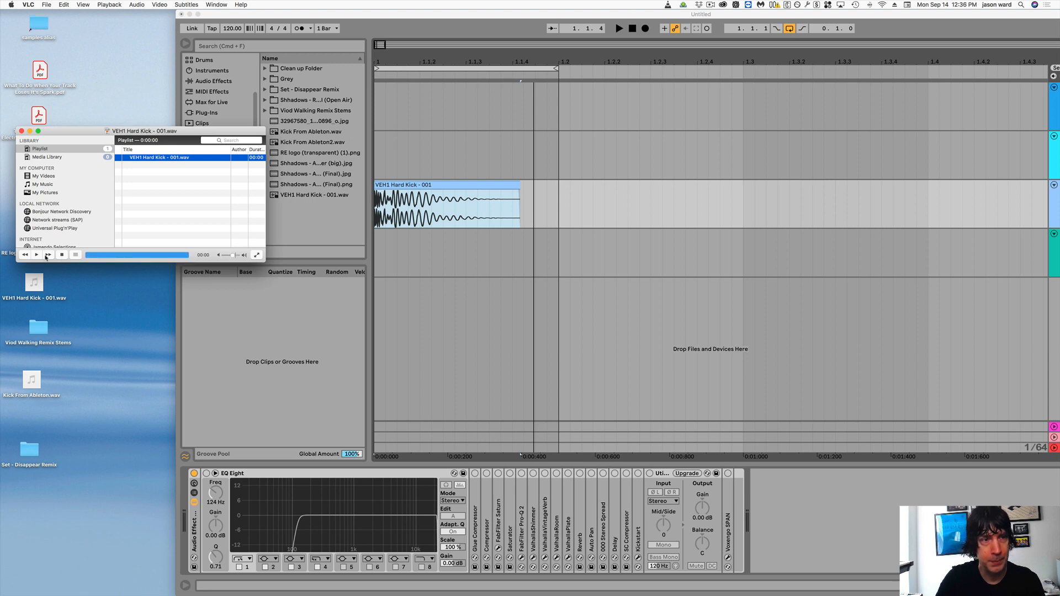
pyautogui.click(63, 255)
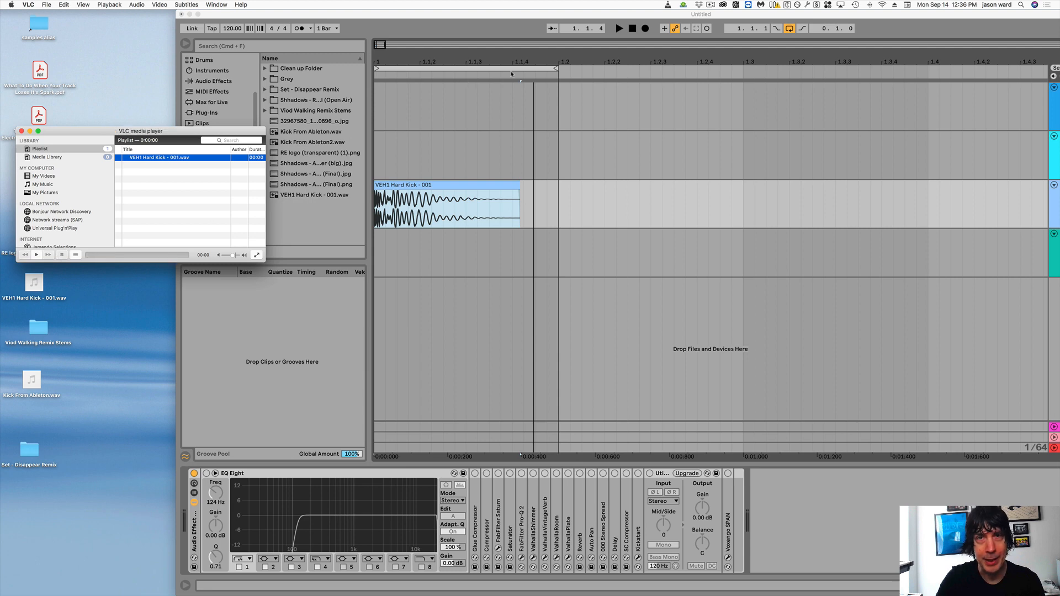
# - Switch to Ableton Live and audition the VEH1 Hard Kick - 001 clip against the quieter VLC playback
pyautogui.click(618, 29)
pyautogui.click(619, 29)
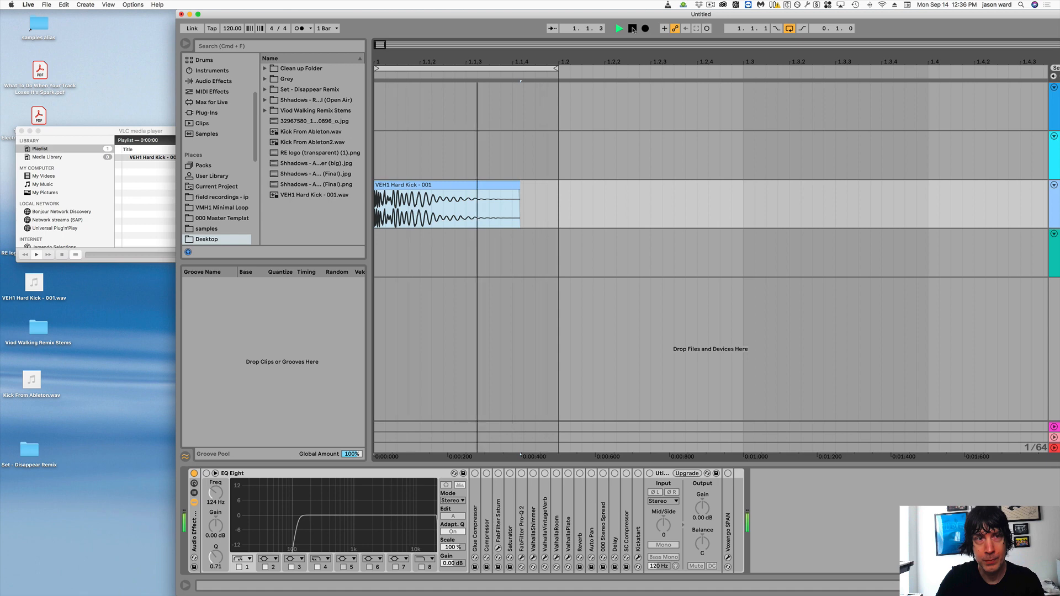
pyautogui.click(633, 29)
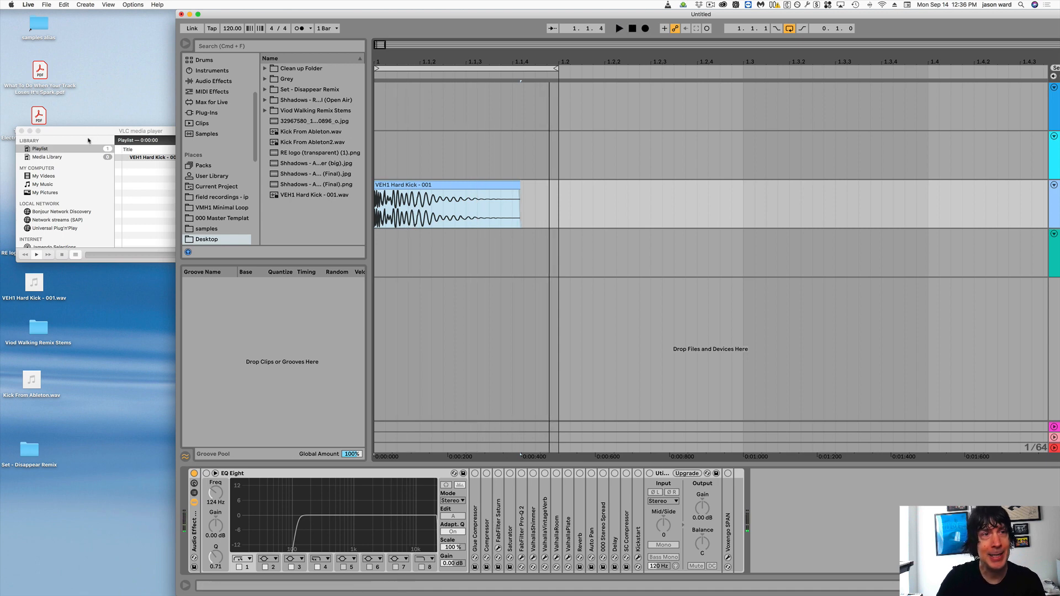
pyautogui.moveTo(81, 136); pyautogui.dragTo(66, 119)
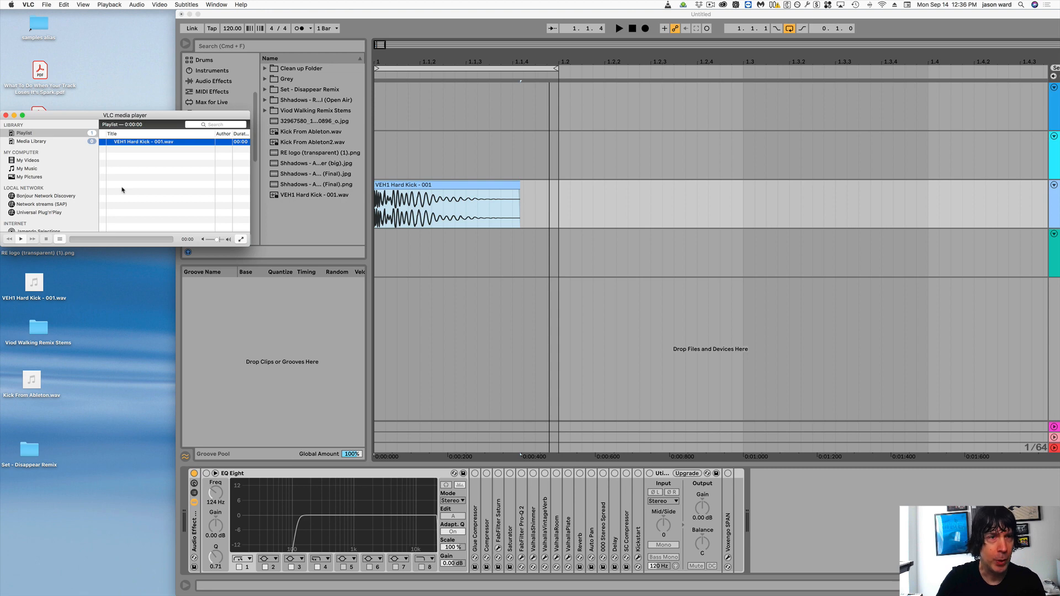
pyautogui.moveTo(164, 128); pyautogui.dragTo(189, 127)
pyautogui.click(410, 186)
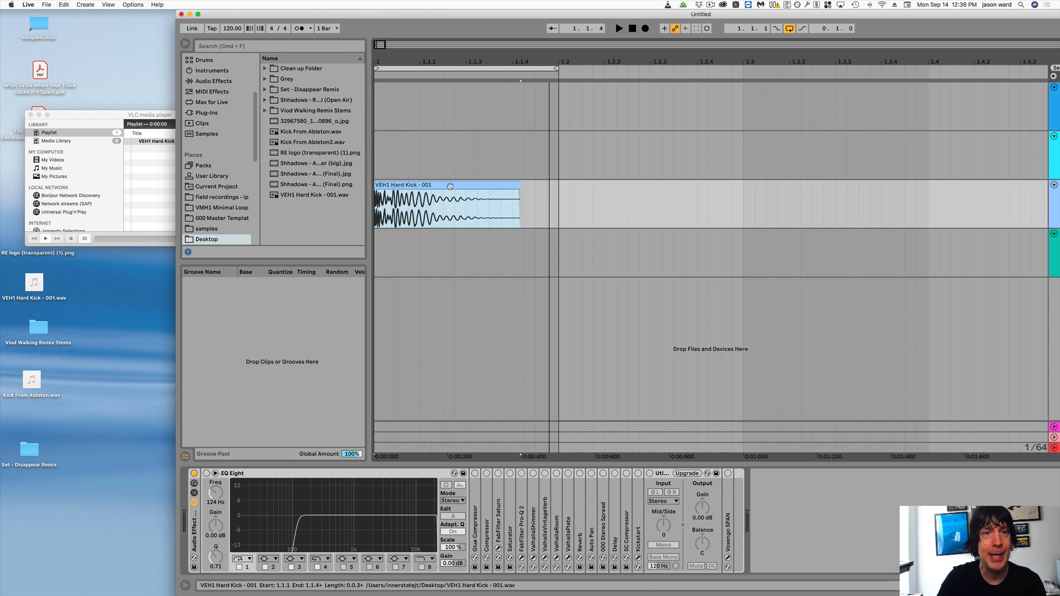
pyautogui.click(145, 169)
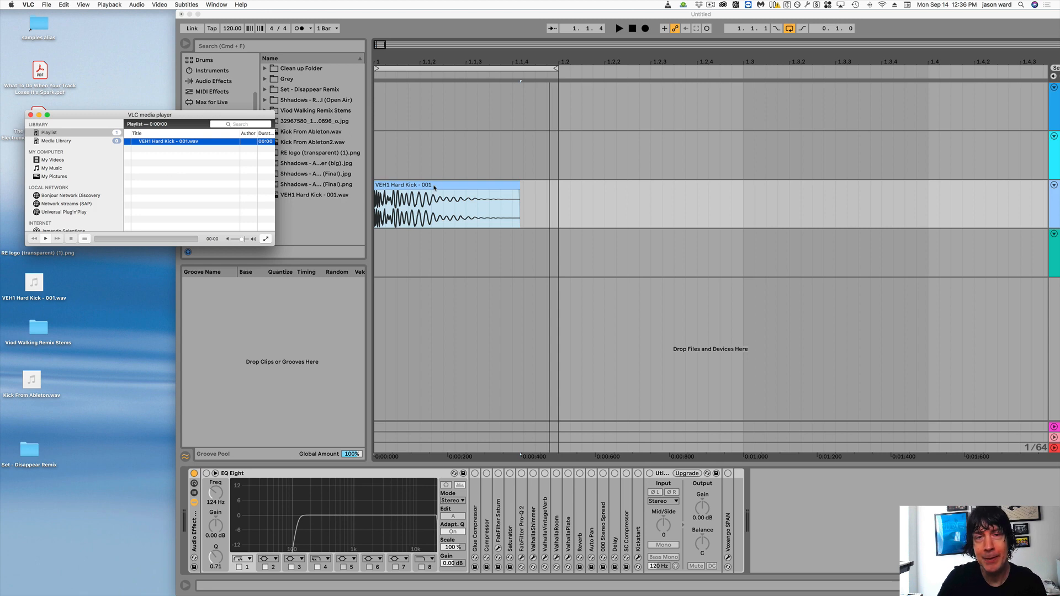
pyautogui.click(429, 19)
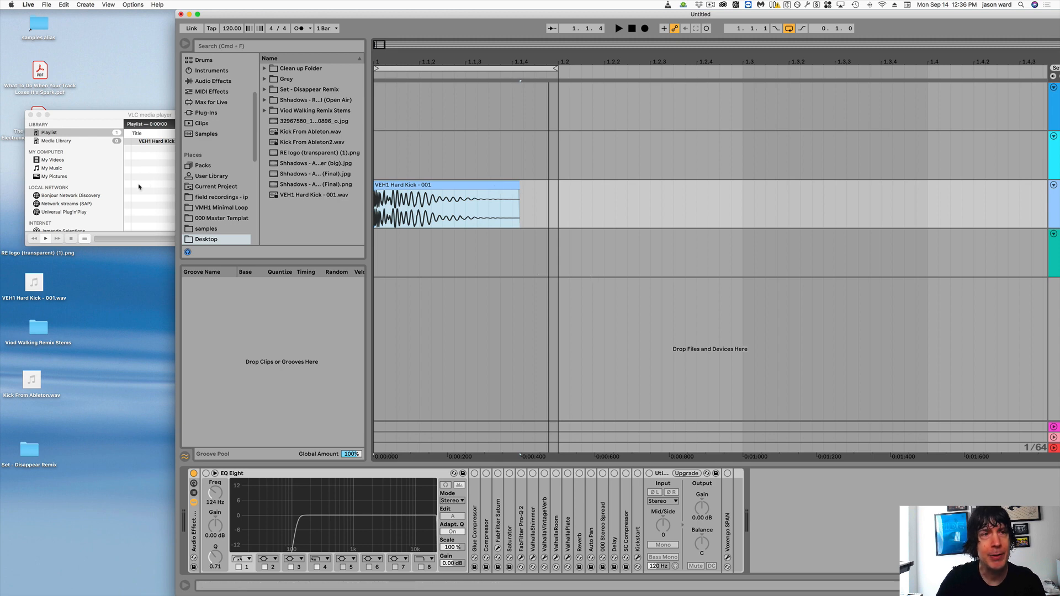
pyautogui.click(108, 118)
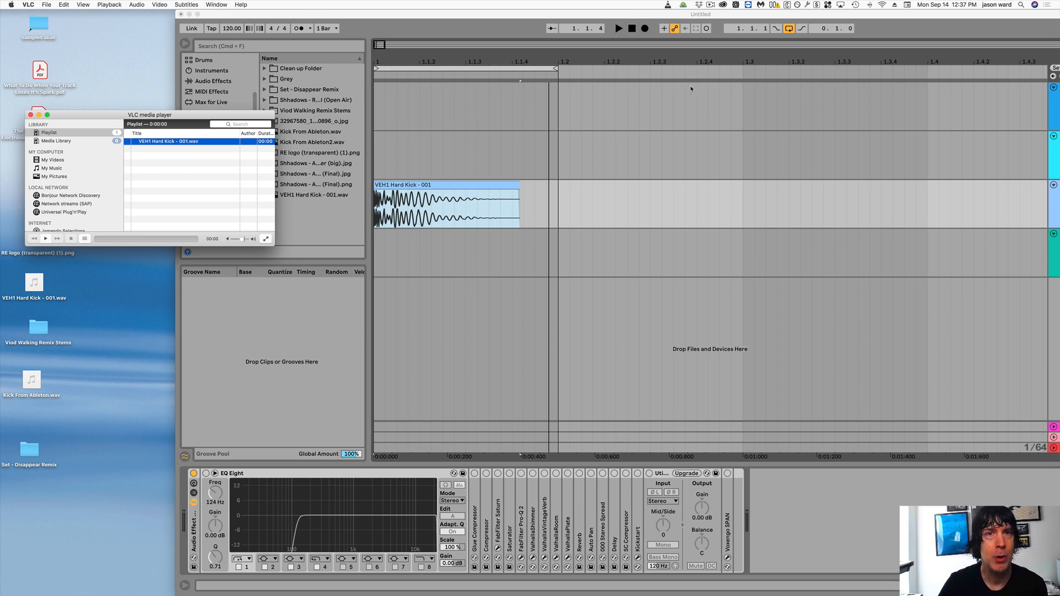
# - Bring the whole Live window into view, show the Master track's device chain, and turn off solo on the VEH1 Hard track
pyautogui.moveTo(585, 15); pyautogui.dragTo(415, 8)
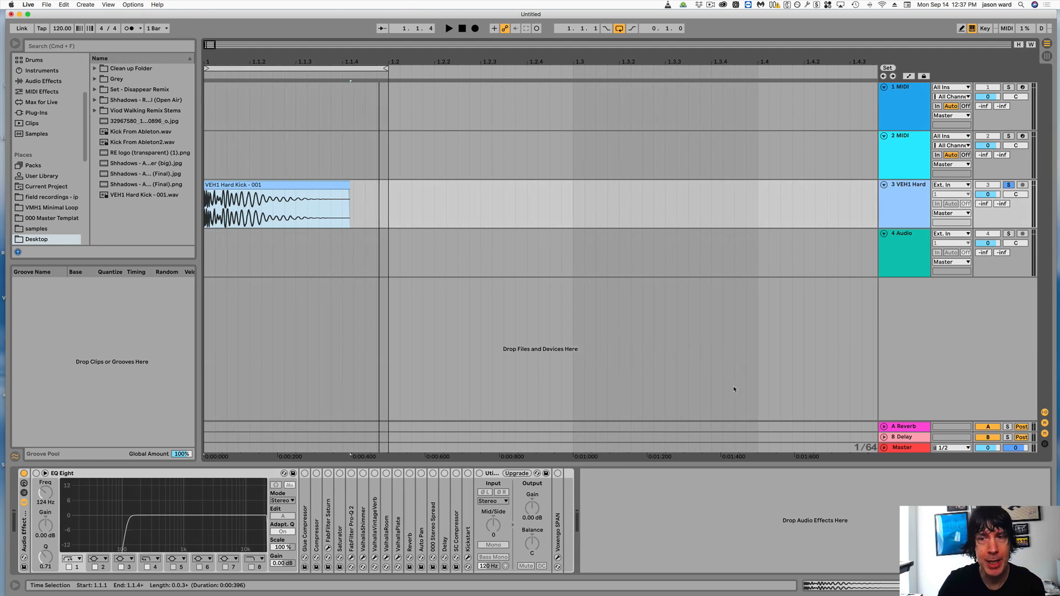
pyautogui.click(902, 448)
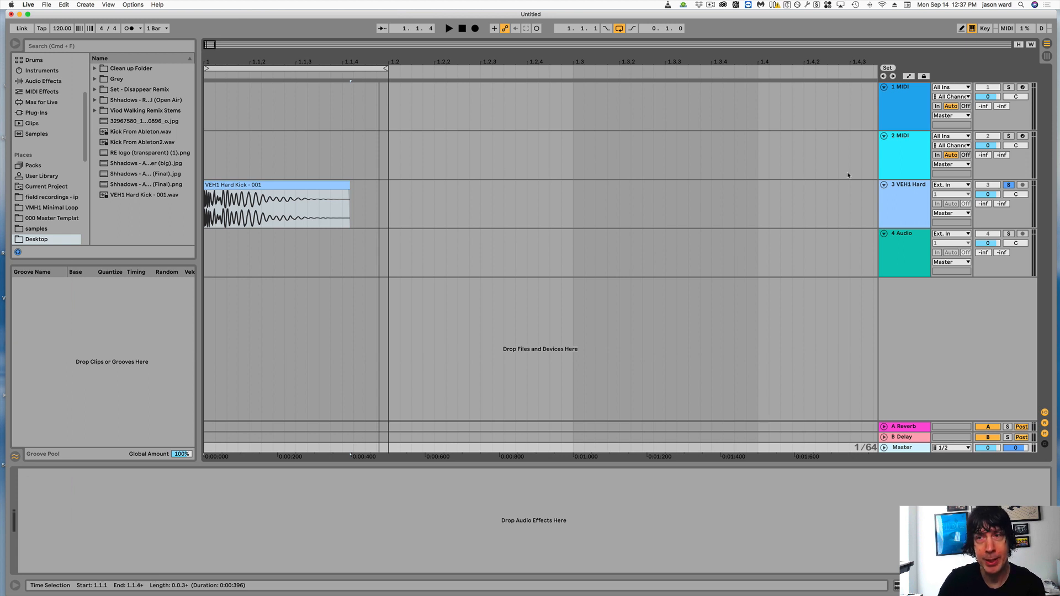
pyautogui.click(1009, 185)
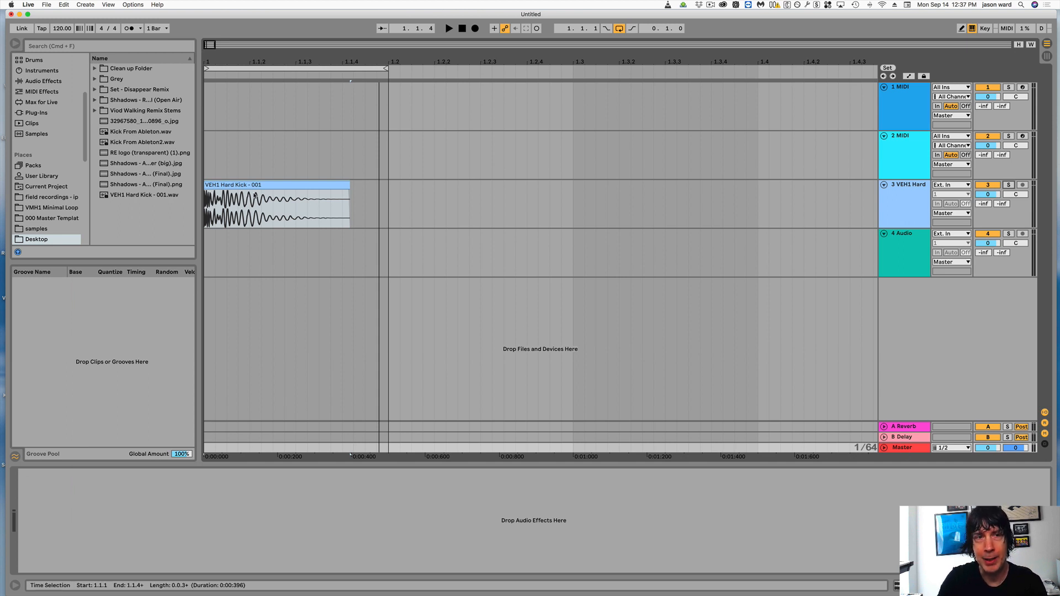
pyautogui.click(914, 448)
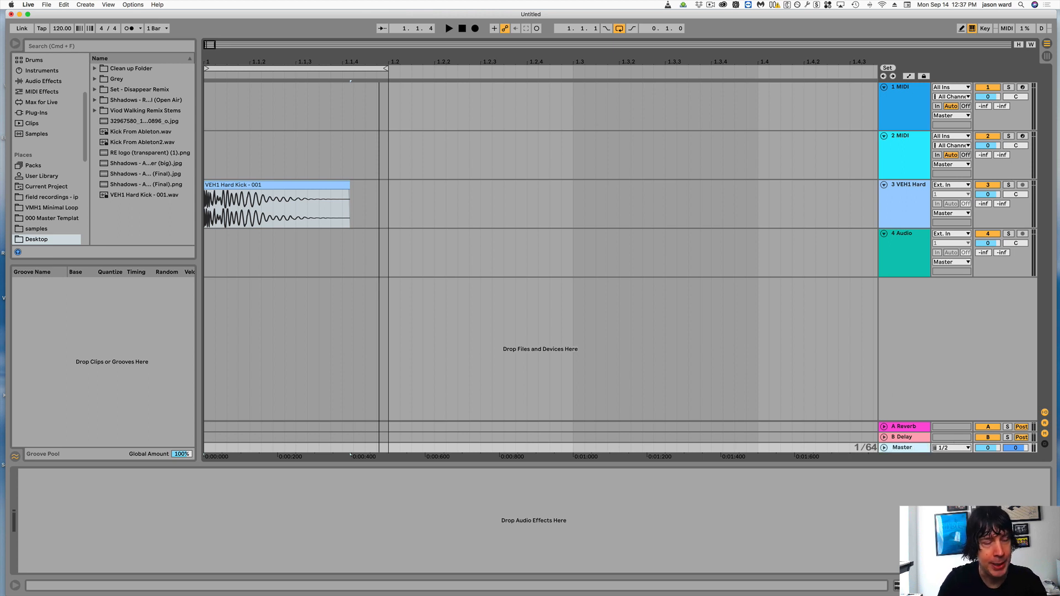
pyautogui.rightClick(894, 379)
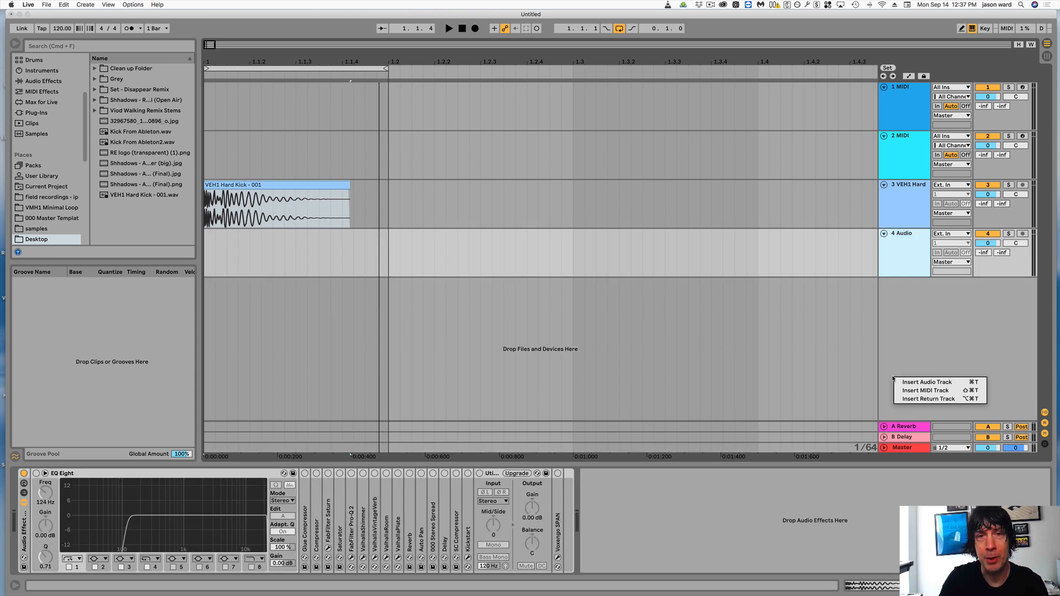
pyautogui.click(917, 322)
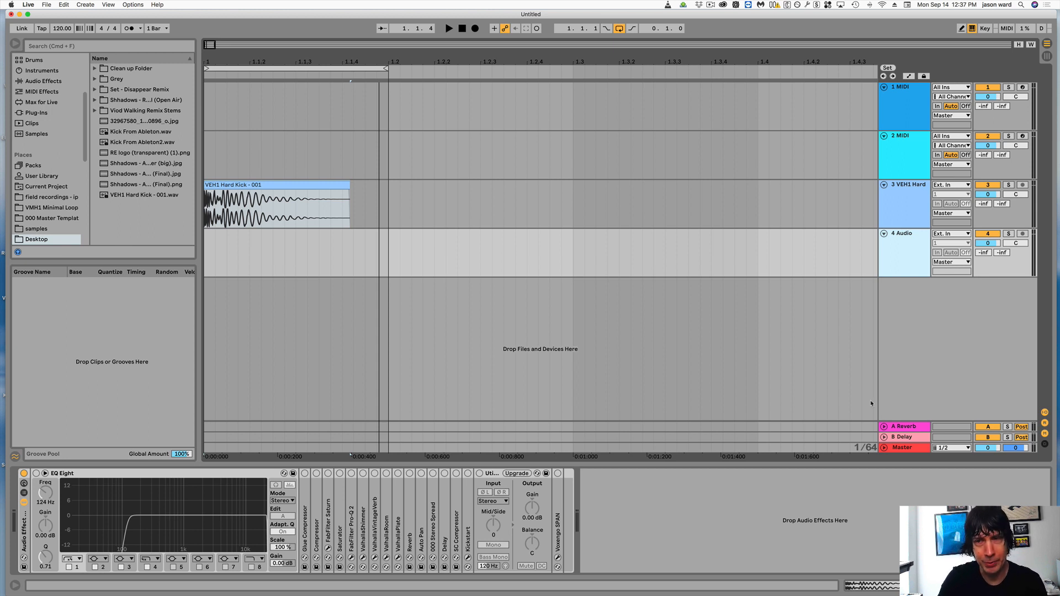
pyautogui.click(914, 408)
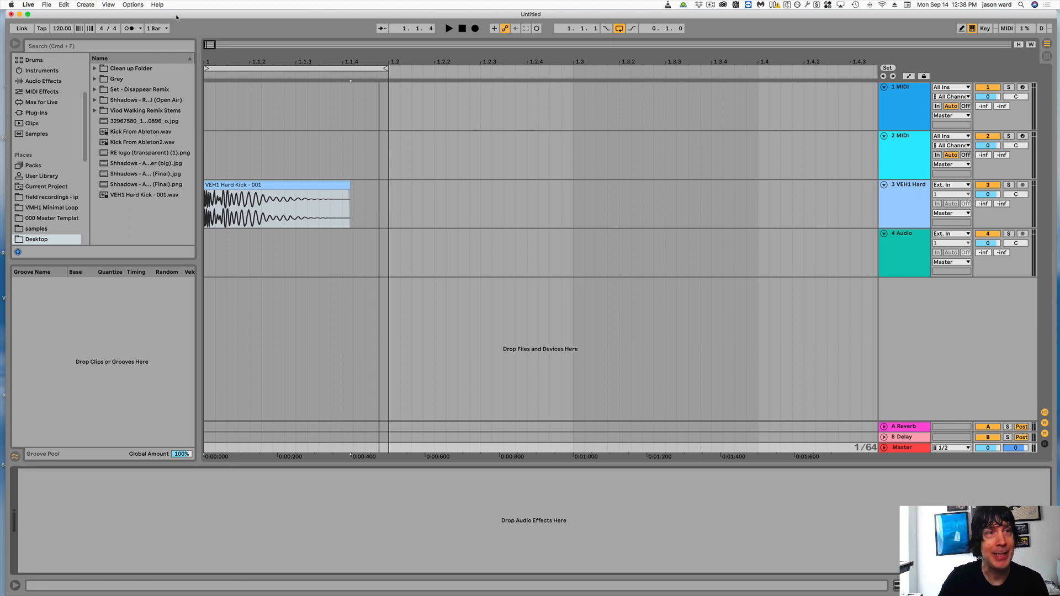
# - Uncover and close the VLC playlist window, and move the Ableton Live window back into full view
pyautogui.moveTo(175, 21); pyautogui.dragTo(245, 21)
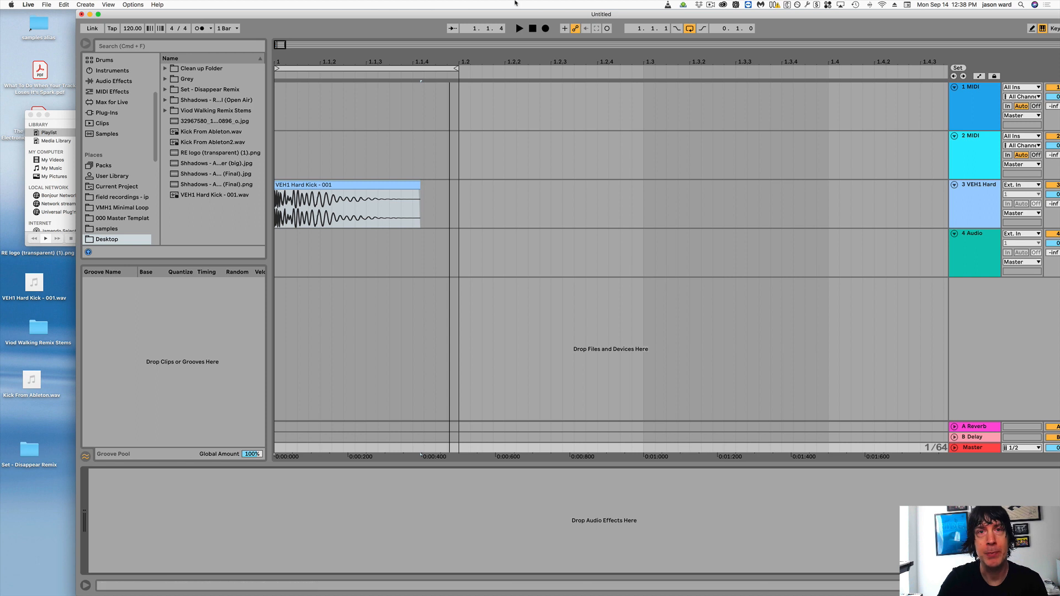
pyautogui.click(60, 115)
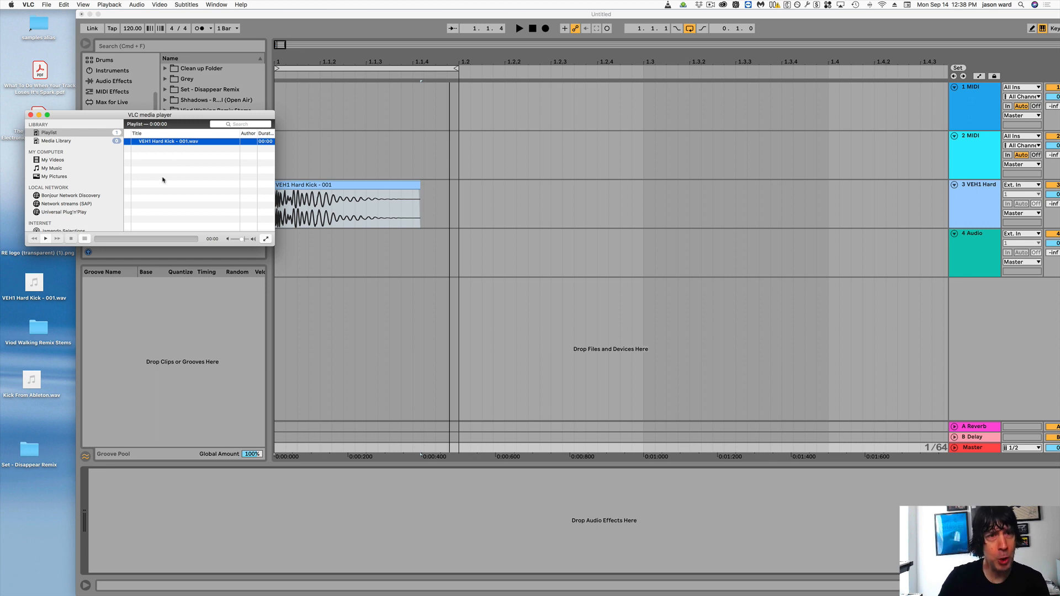
pyautogui.click(31, 116)
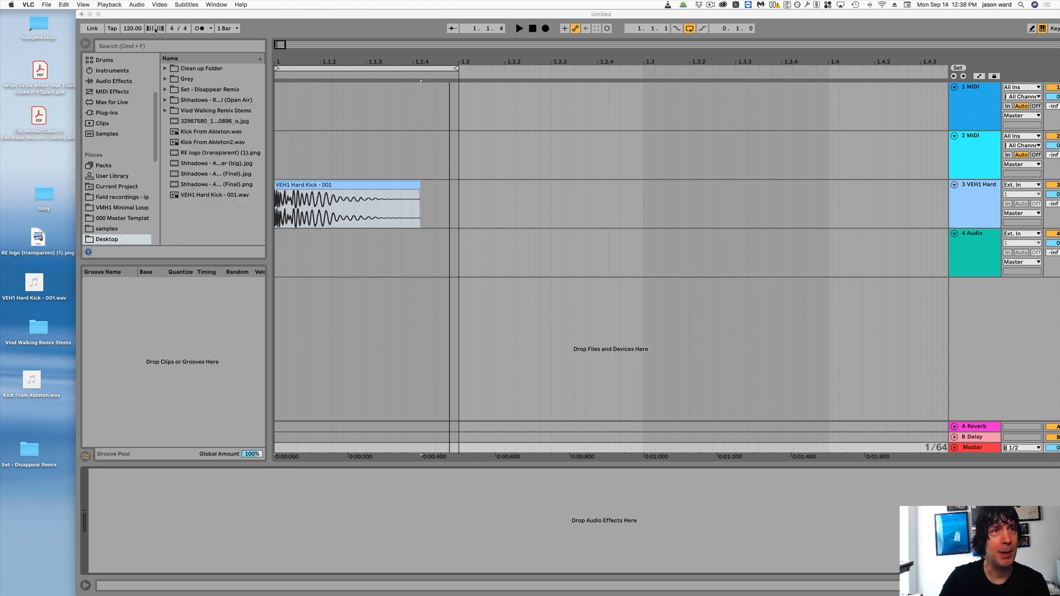
pyautogui.moveTo(161, 15); pyautogui.dragTo(84, 7)
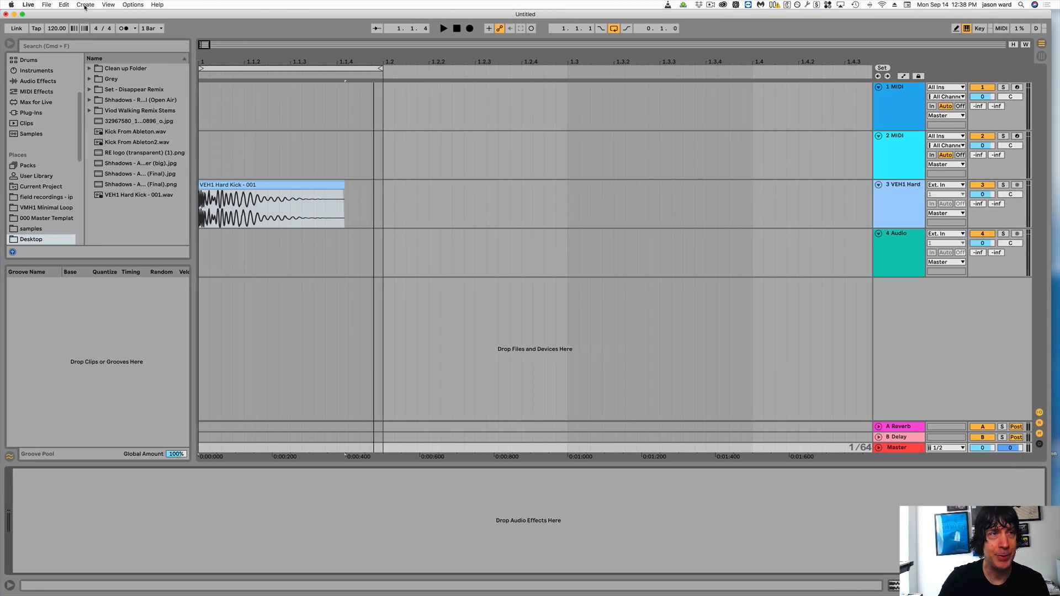